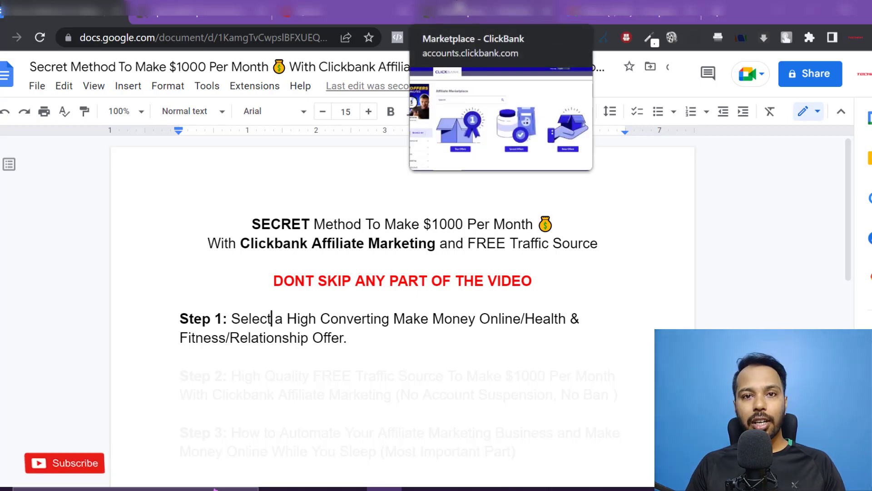
- Glance at ClickBank, then highlight the Make Money Online/Health & Fitness/Relationship niches in Step 1
{"action": "left_click", "coordinate": [456, 10]}
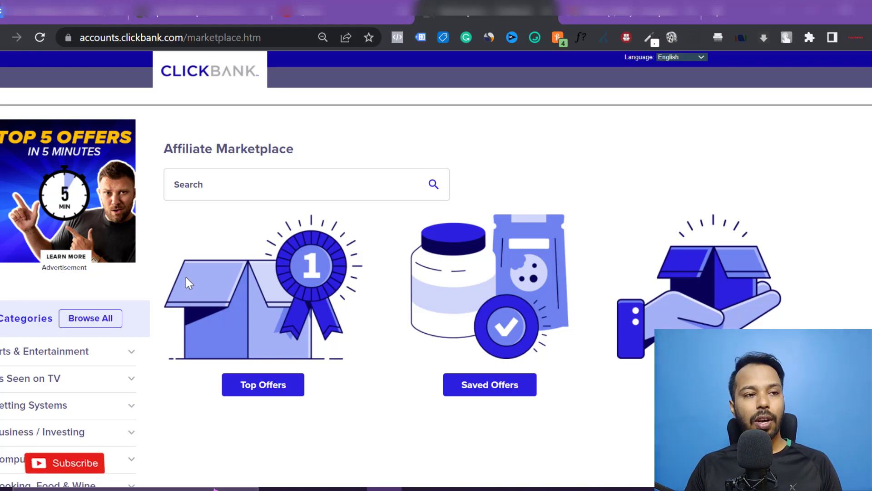
{"action": "scroll", "coordinate": [188, 282], "scroll_direction": "down", "scroll_amount": 3}
{"action": "key", "text": "ctrl+1"}
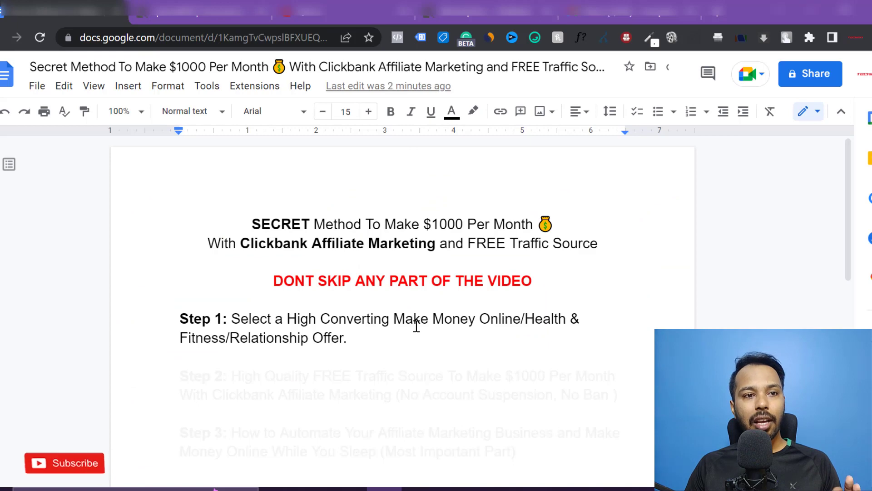
{"action": "mouse_move", "coordinate": [394, 319]}
{"action": "left_mouse_down"}
{"action": "mouse_move", "coordinate": [417, 327]}
{"action": "mouse_move", "coordinate": [327, 337]}
{"action": "mouse_move", "coordinate": [353, 337]}
{"action": "left_mouse_up"}
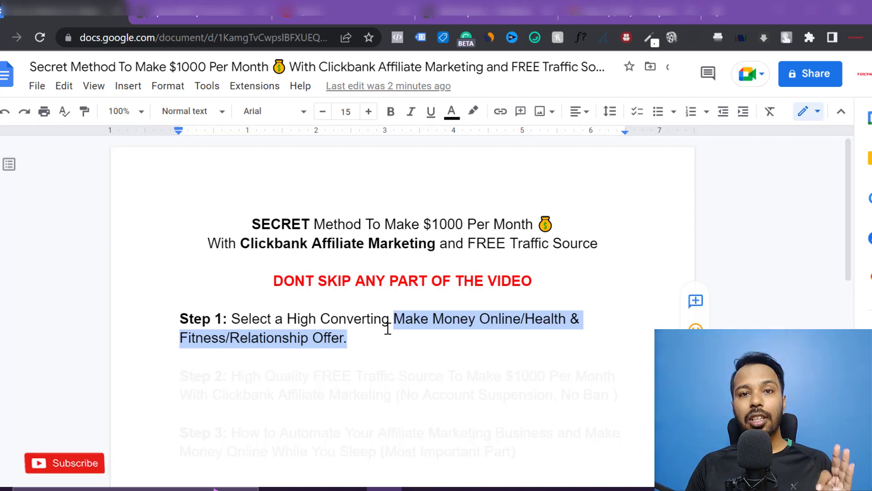
- Show ClickBank's E-Business & E-Marketing offers, topped by 'Get Paid To Use Facebook, Twitter and YouTube'
{"action": "left_click", "coordinate": [455, 12]}
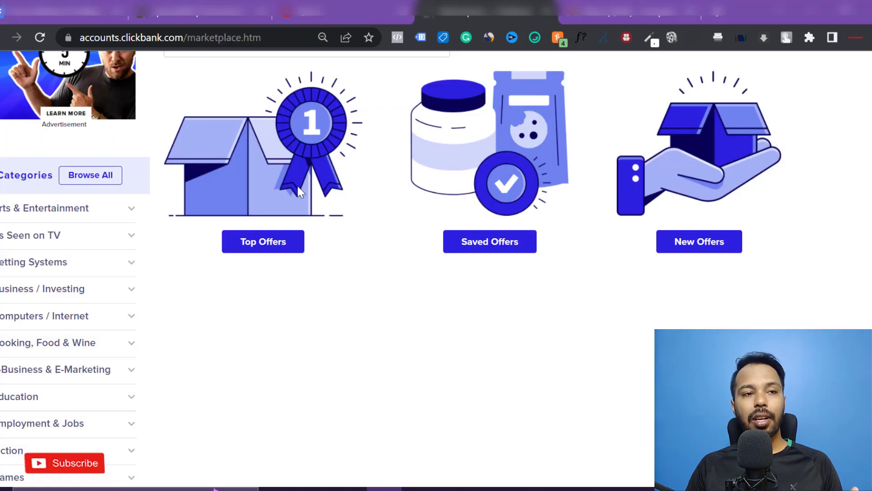
{"action": "scroll", "coordinate": [79, 313], "scroll_direction": "down", "scroll_amount": 5}
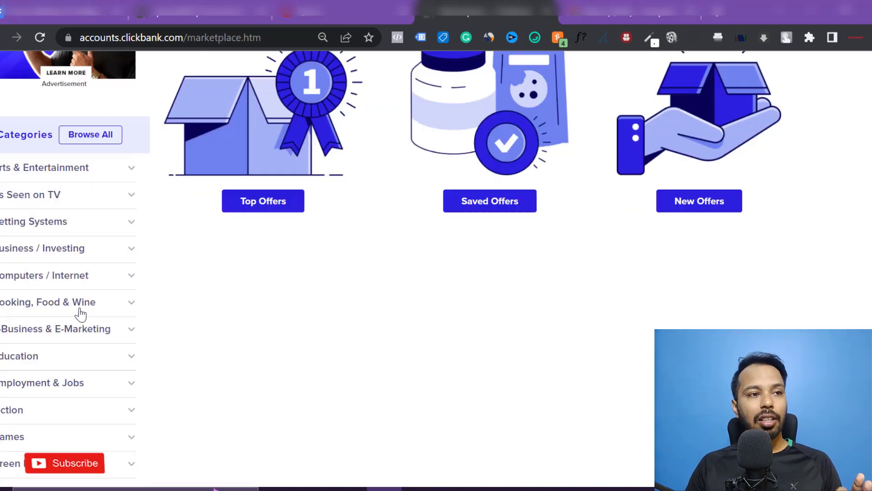
{"action": "scroll", "coordinate": [80, 313], "scroll_direction": "up", "scroll_amount": 5}
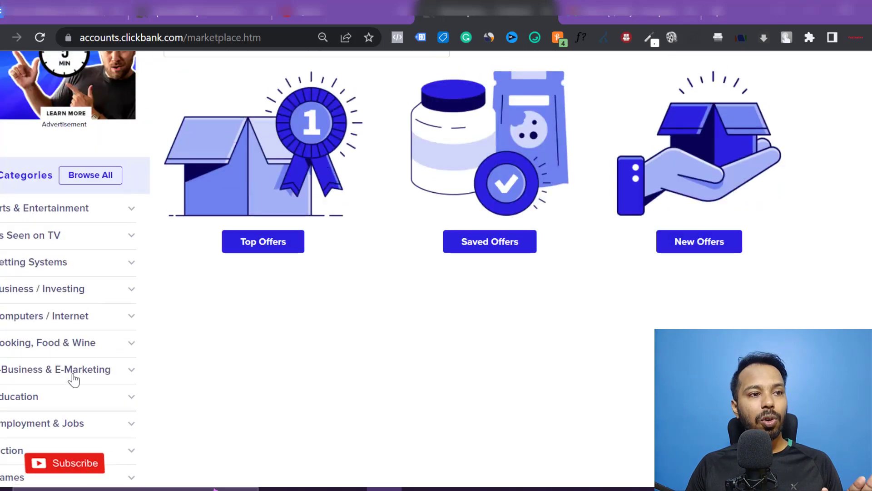
{"action": "left_click", "coordinate": [77, 375]}
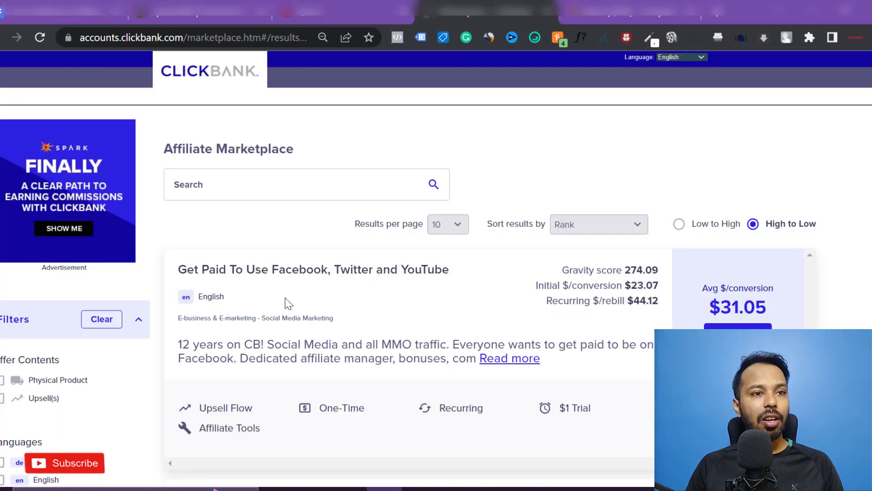
{"action": "scroll", "coordinate": [309, 295], "scroll_direction": "down", "scroll_amount": 5}
{"action": "scroll", "coordinate": [335, 288], "scroll_direction": "up", "scroll_amount": 5}
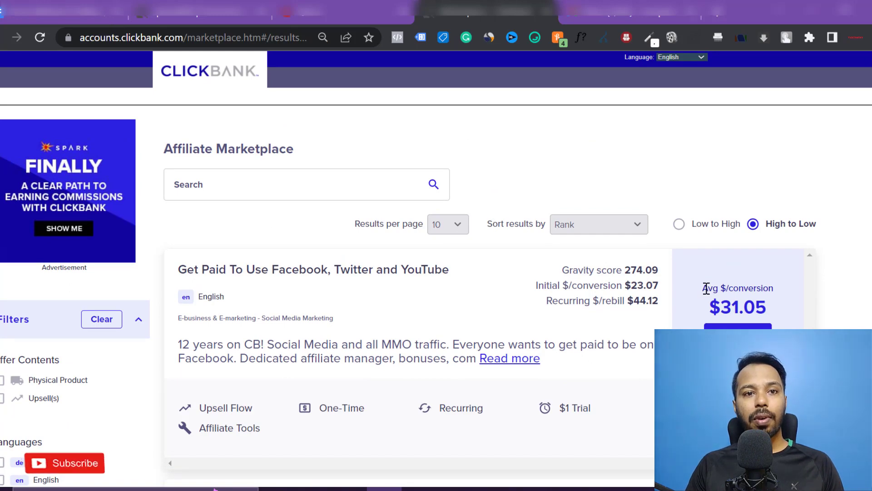
- Scan the listings' Avg $/conversion, noting Paid Online Writing Jobs at $100.40
{"action": "left_click_drag", "start_coordinate": [704, 288], "coordinate": [785, 296]}
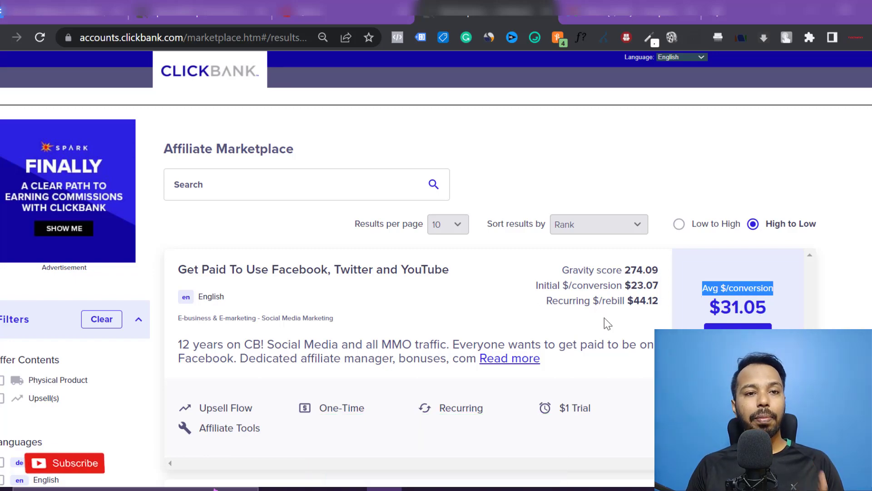
{"action": "scroll", "coordinate": [537, 289], "scroll_direction": "down", "scroll_amount": 15}
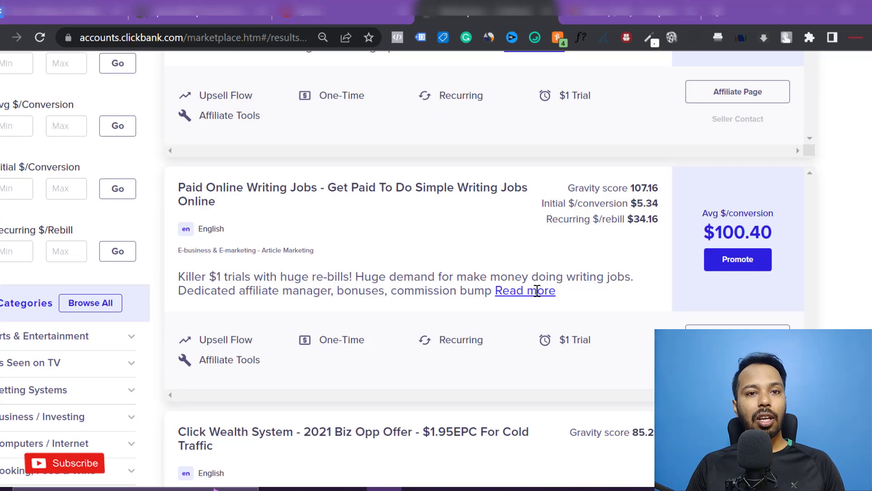
{"action": "scroll", "coordinate": [537, 290], "scroll_direction": "down", "scroll_amount": 2}
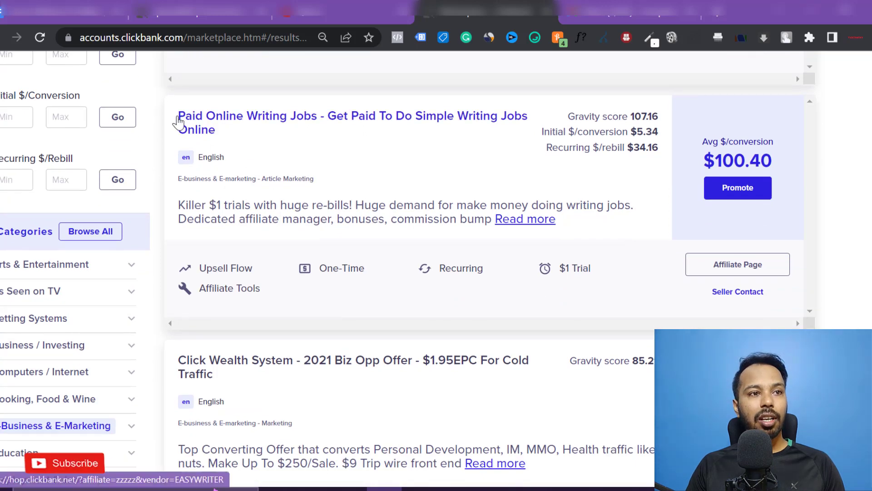
{"action": "left_click_drag", "start_coordinate": [179, 116], "coordinate": [325, 113]}
{"action": "double_click", "coordinate": [746, 164]}
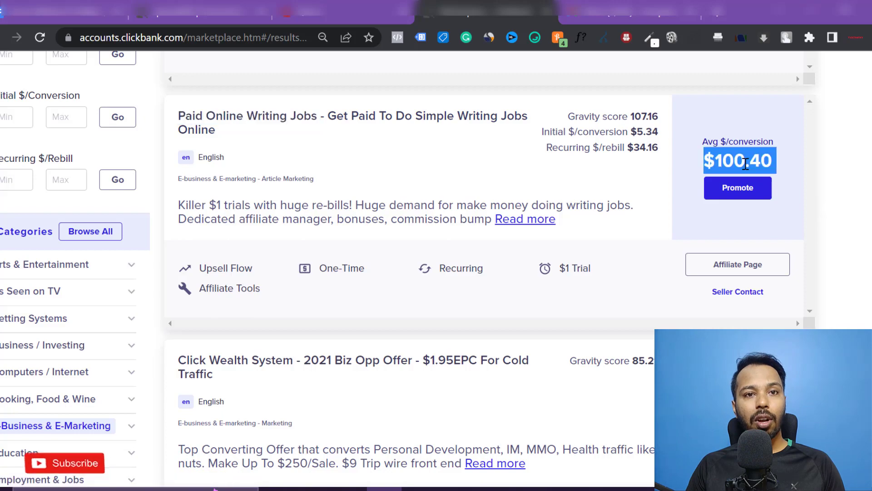
{"action": "scroll", "coordinate": [736, 200], "scroll_direction": "down", "scroll_amount": 1}
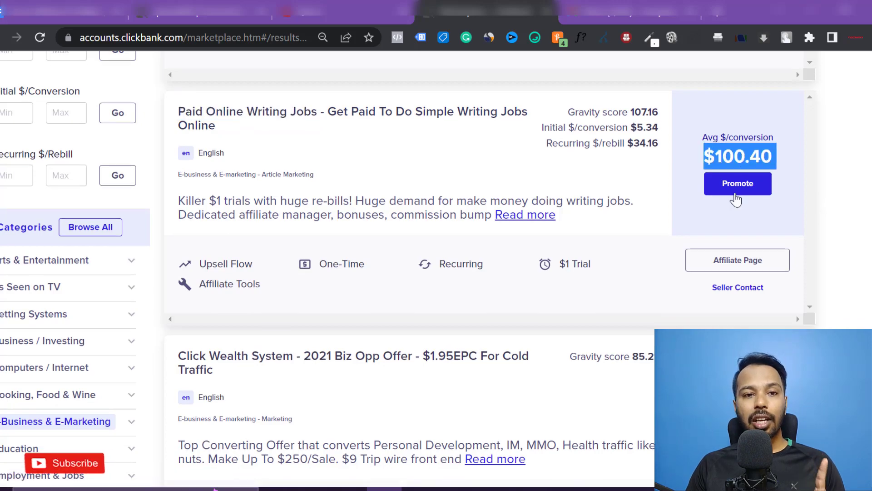
{"action": "scroll", "coordinate": [677, 293], "scroll_direction": "down", "scroll_amount": 8}
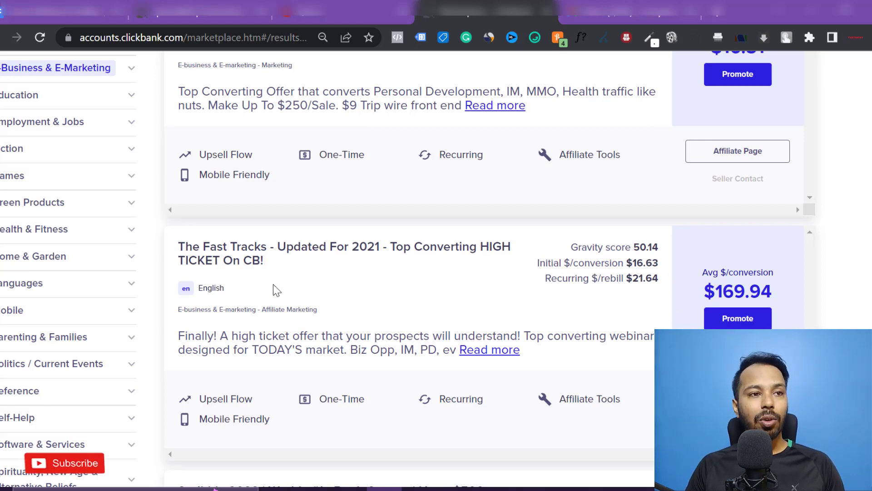
- Highlight The Fast Tracks offer and its $169.94 average per conversion
{"action": "left_click_drag", "start_coordinate": [179, 246], "coordinate": [261, 244]}
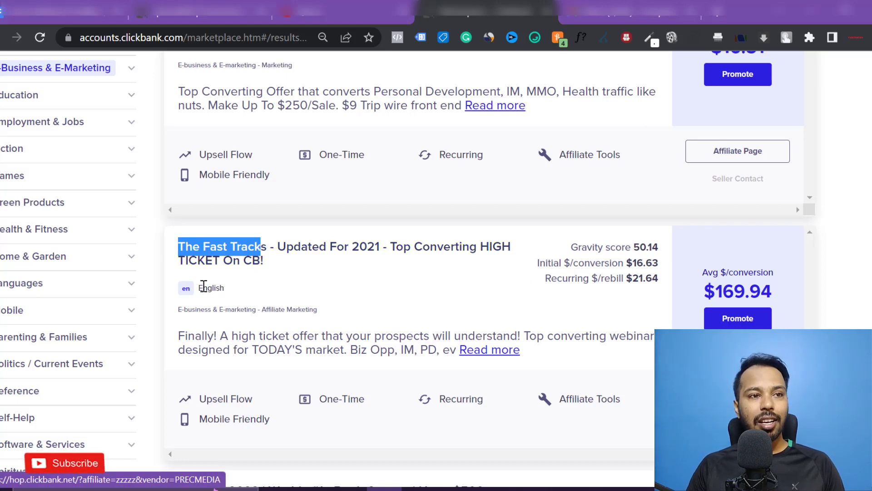
{"action": "double_click", "coordinate": [718, 296]}
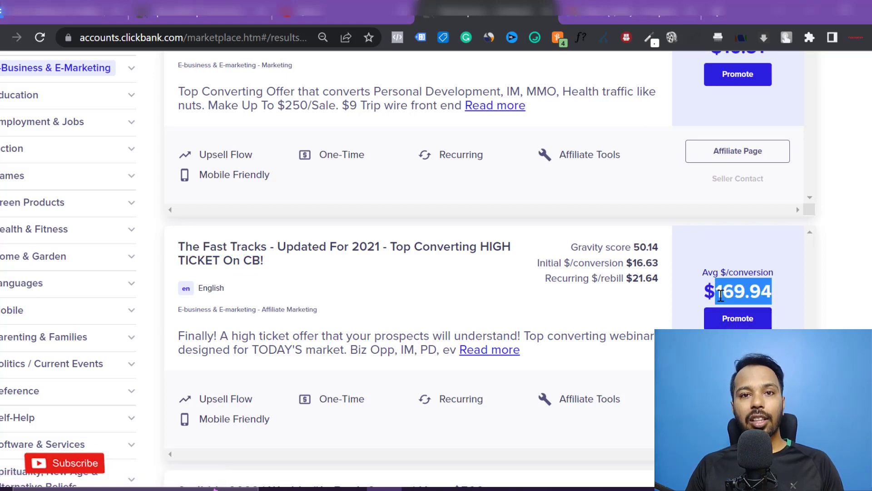
{"action": "left_click", "coordinate": [706, 294]}
{"action": "left_click_drag", "start_coordinate": [705, 294], "coordinate": [771, 293]}
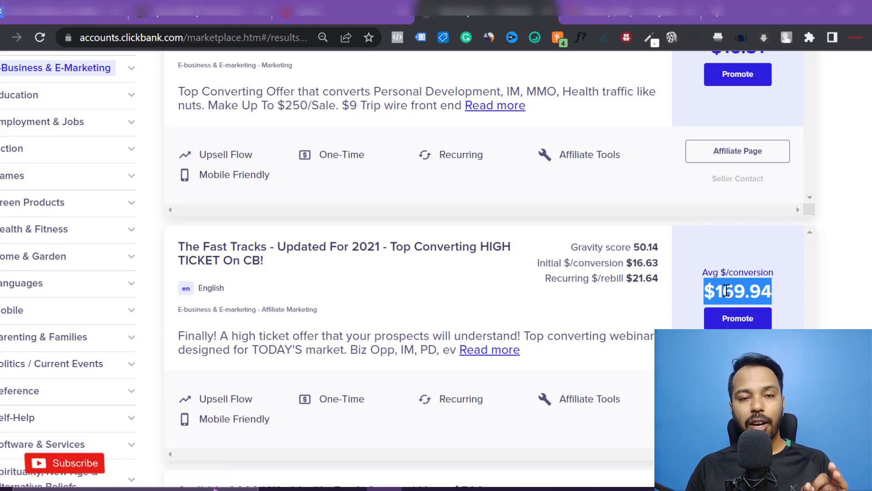
- Highlight The Fast Tracks' 50.14 gravity score and open its sales page
{"action": "left_click", "coordinate": [636, 248]}
{"action": "left_click_drag", "start_coordinate": [635, 249], "coordinate": [659, 248]}
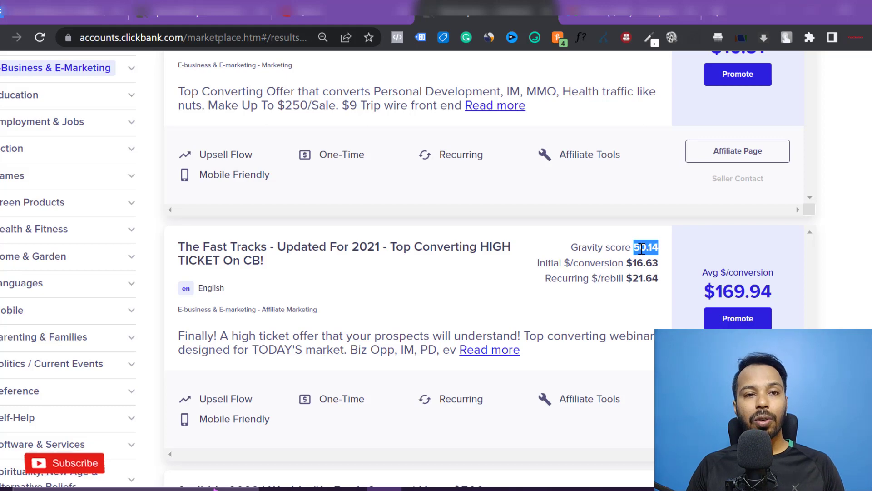
{"action": "left_click", "coordinate": [640, 251]}
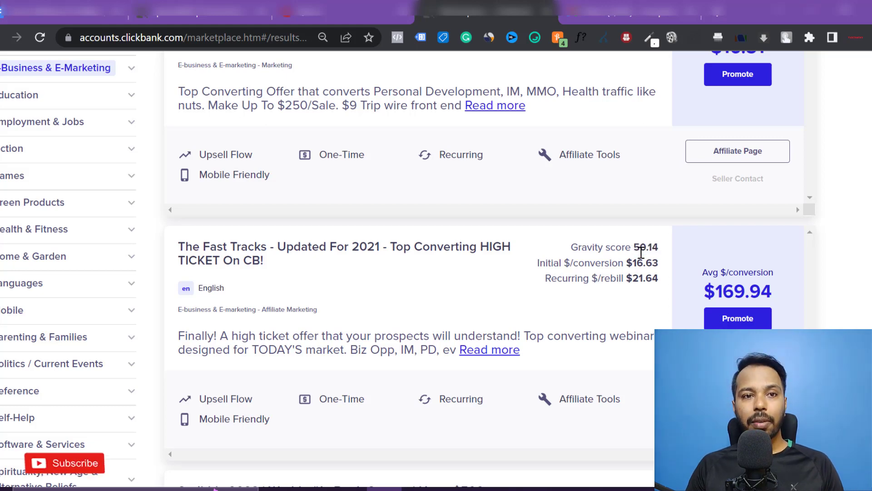
{"action": "left_click_drag", "start_coordinate": [634, 249], "coordinate": [656, 255]}
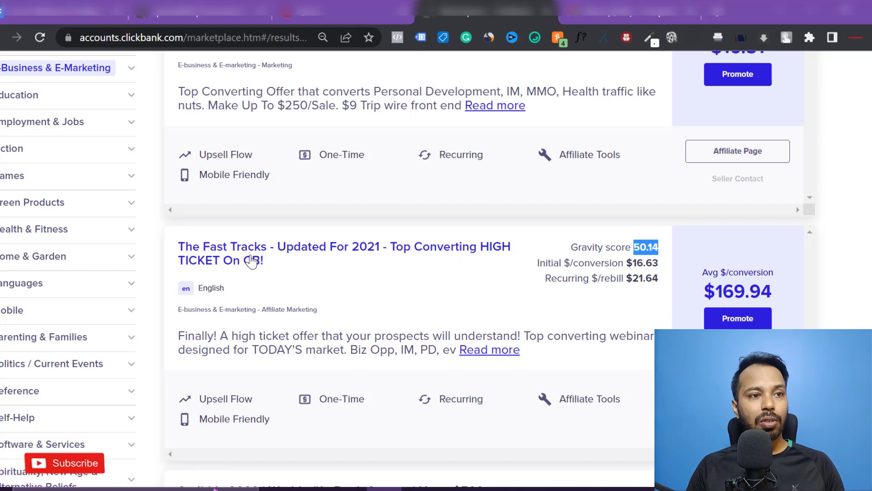
{"action": "left_click", "coordinate": [443, 249]}
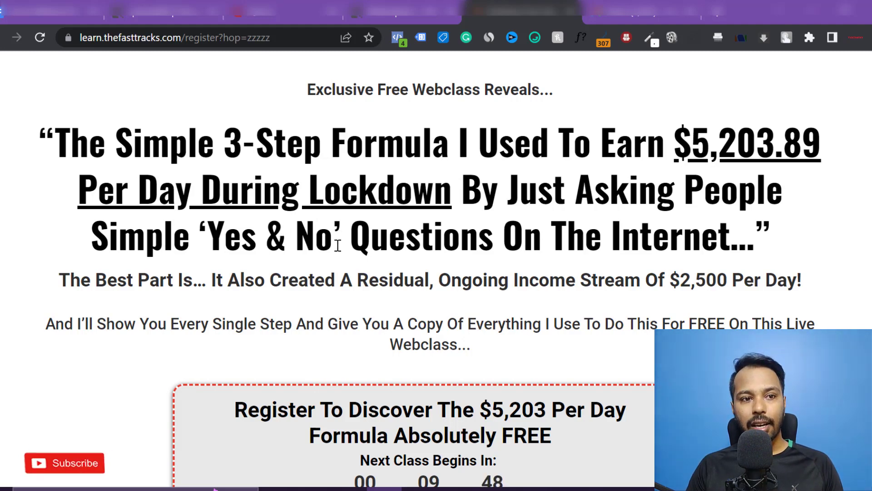
{"action": "scroll", "coordinate": [339, 244], "scroll_direction": "down", "scroll_amount": 20}
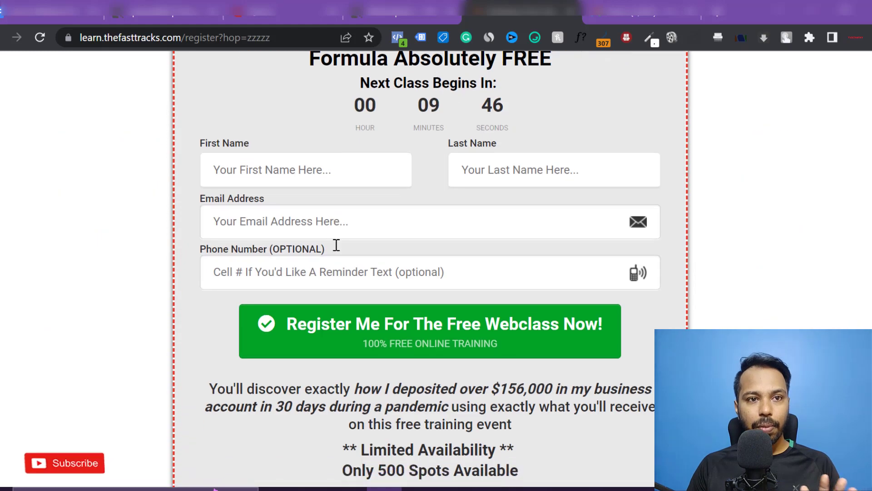
{"action": "scroll", "coordinate": [335, 246], "scroll_direction": "up", "scroll_amount": 1}
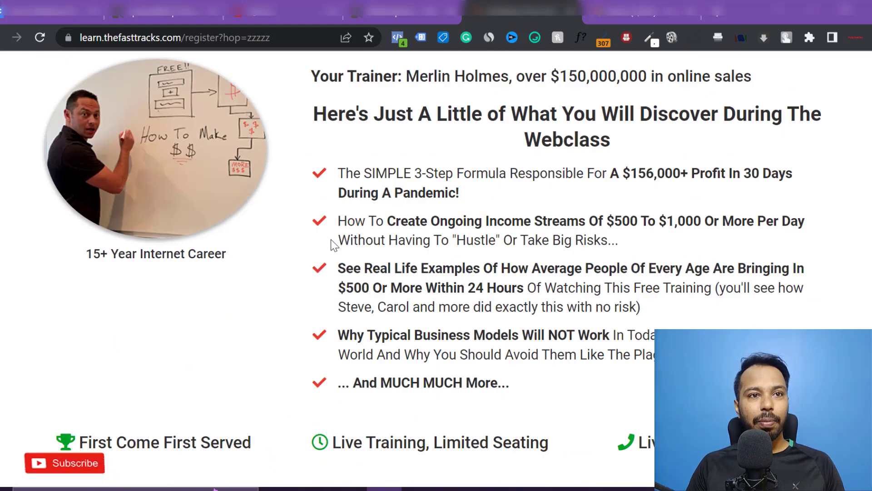
{"action": "scroll", "coordinate": [415, 152], "scroll_direction": "up", "scroll_amount": 15}
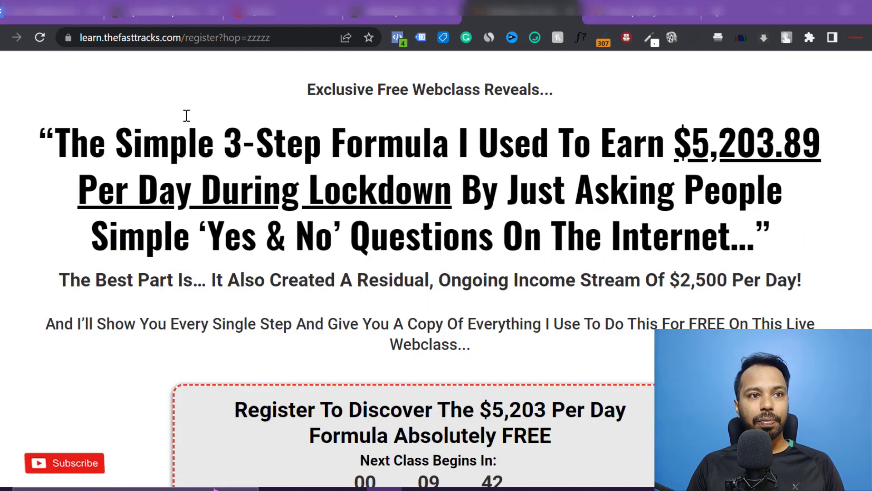
{"action": "left_click_drag", "start_coordinate": [307, 90], "coordinate": [549, 88]}
{"action": "left_click", "coordinate": [483, 185]}
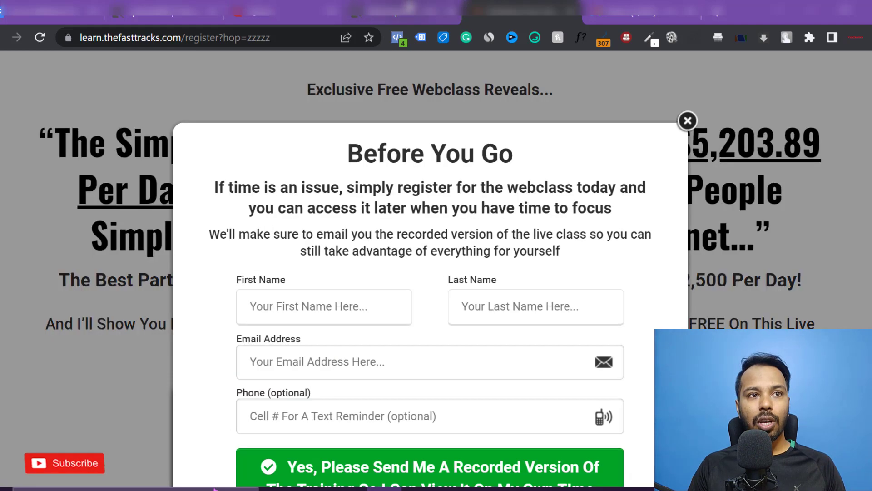
- Generate an encrypted HopLink for The Fast Tracks using the affiliate account nickname
{"action": "left_click", "coordinate": [402, 11]}
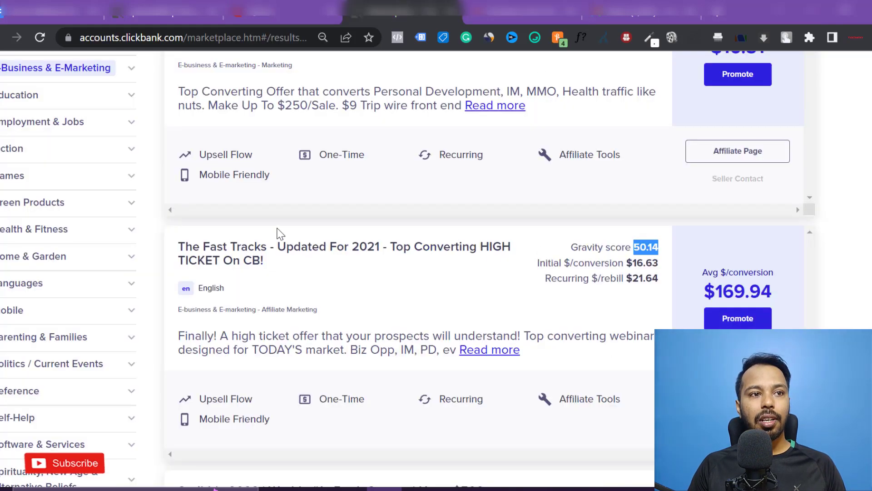
{"action": "left_click", "coordinate": [738, 318]}
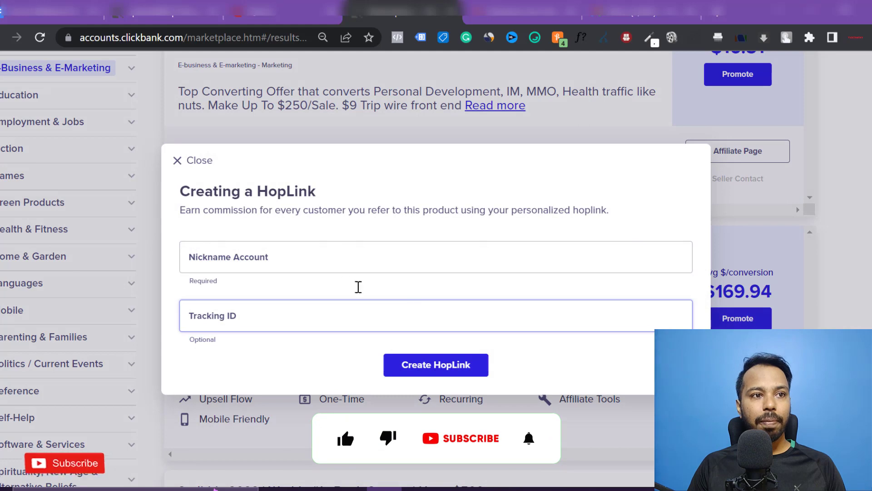
{"action": "left_click", "coordinate": [308, 269]}
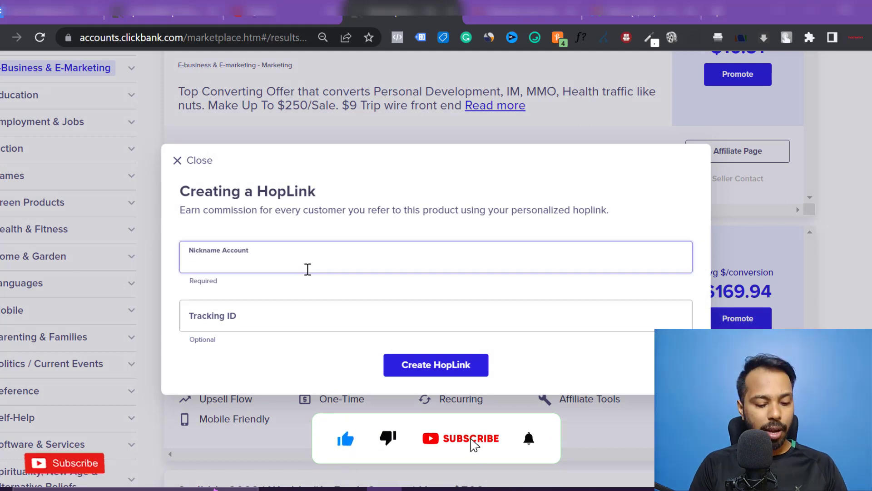
{"action": "type", "text": "rohan1"}
{"action": "left_click", "coordinate": [251, 317]}
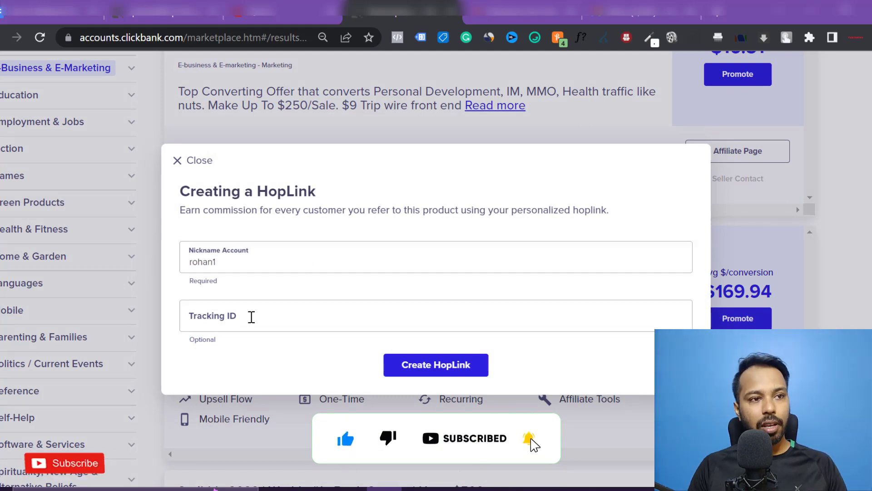
{"action": "left_click", "coordinate": [440, 366]}
- Copy the encrypted HopLink URL and select the Step 2 paragraph in Google Docs
{"action": "triple_click", "coordinate": [363, 393]}
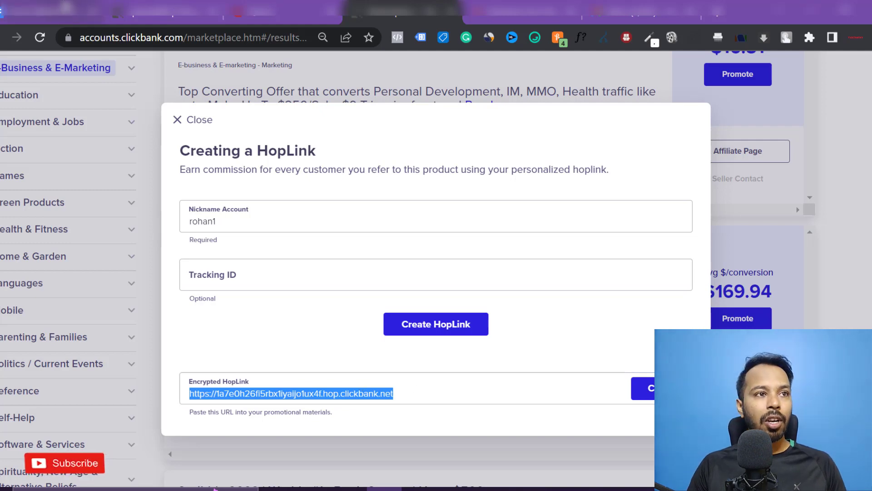
{"action": "key", "text": "ctrl+1"}
{"action": "triple_click", "coordinate": [210, 388]}
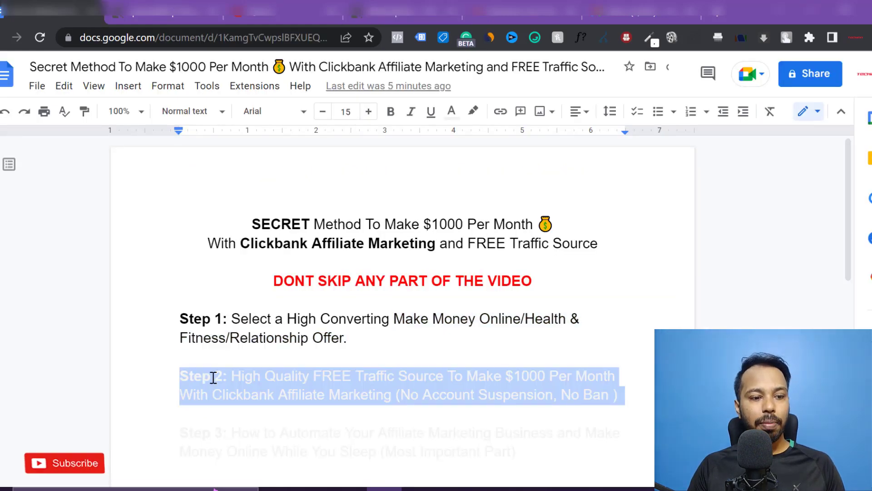
- Make the Step 2 text black like Step 1, then go to the Quora home feed
{"action": "left_click", "coordinate": [451, 112]}
{"action": "left_click", "coordinate": [448, 131]}
{"action": "left_click", "coordinate": [299, 403]}
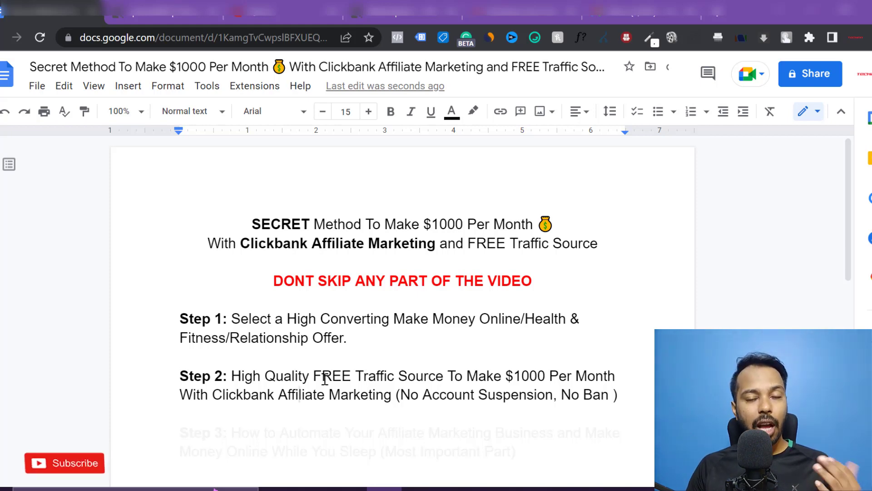
{"action": "left_click", "coordinate": [282, 11]}
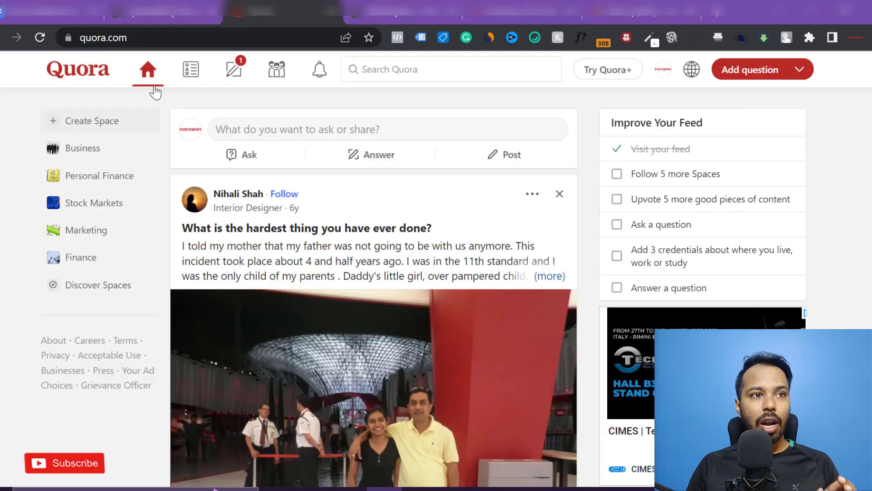
{"action": "left_click", "coordinate": [137, 38]}
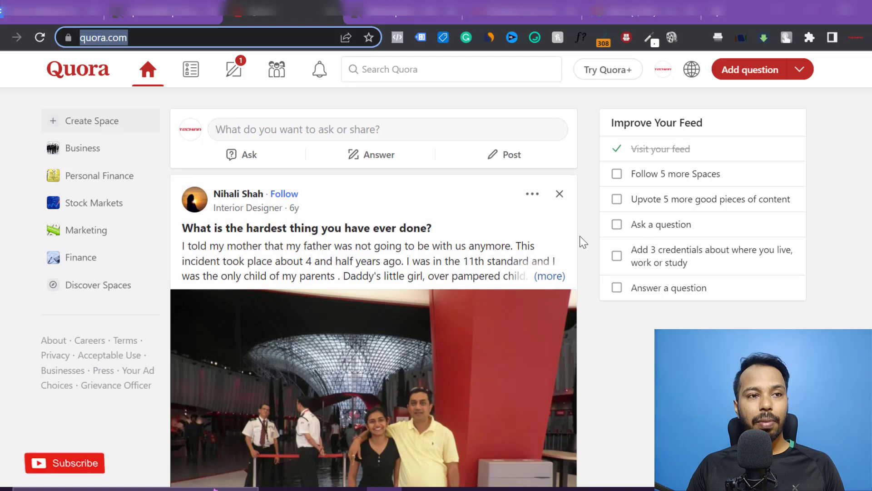
- Search Quora for 'how to make money online'
{"action": "left_click", "coordinate": [378, 72]}
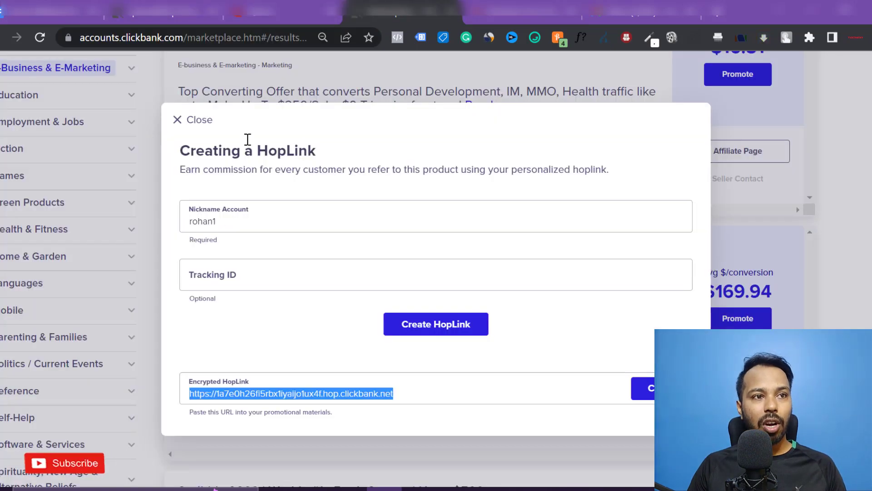
{"action": "left_click", "coordinate": [195, 129]}
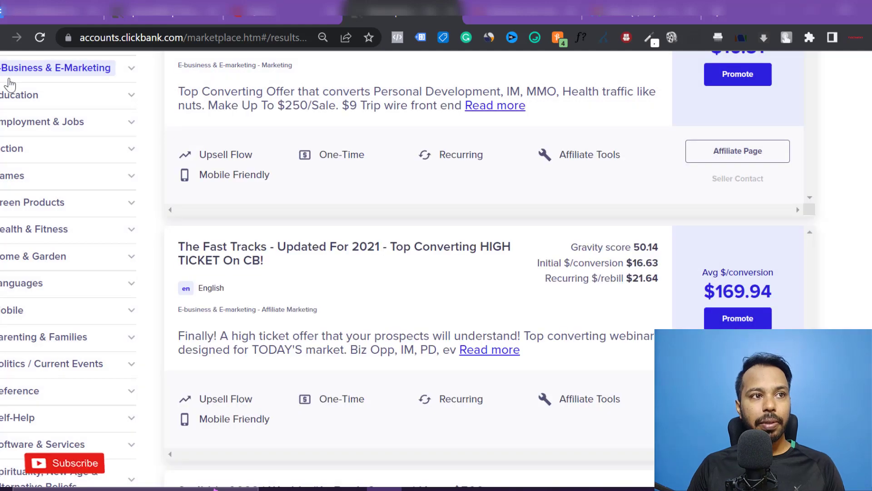
{"action": "left_click", "coordinate": [282, 12]}
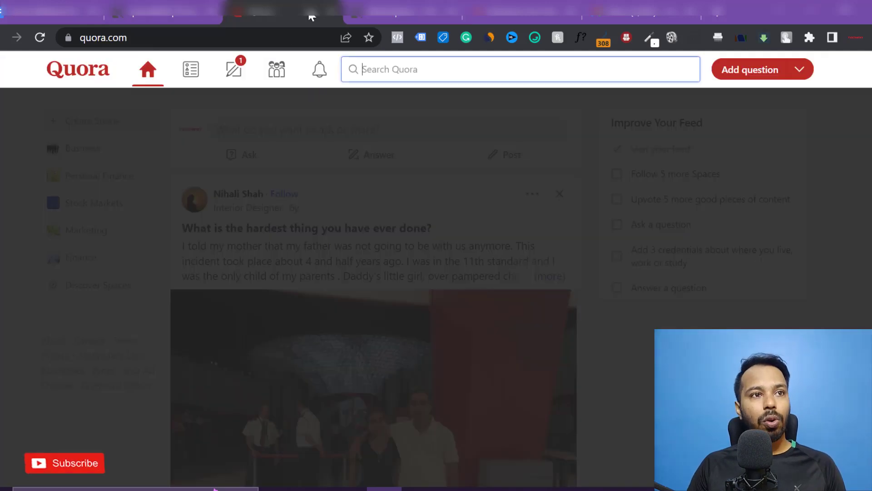
{"action": "type", "text": "h"}
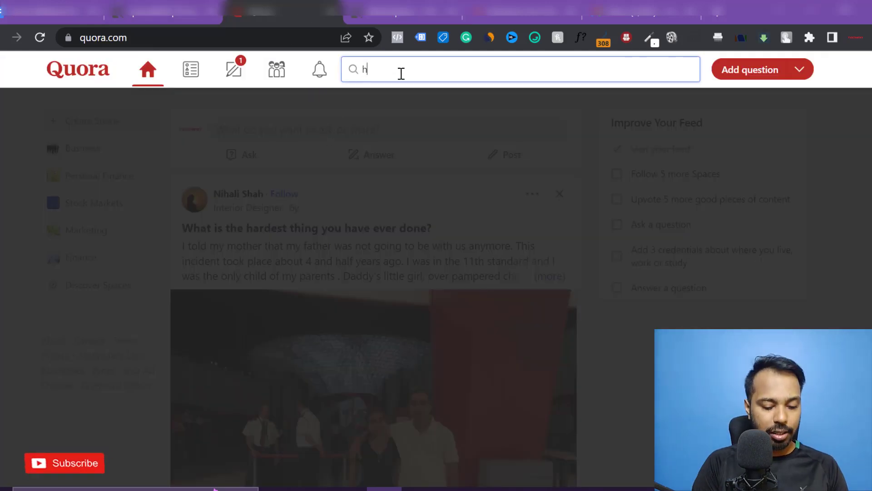
{"action": "type", "text": "ow to make m"}
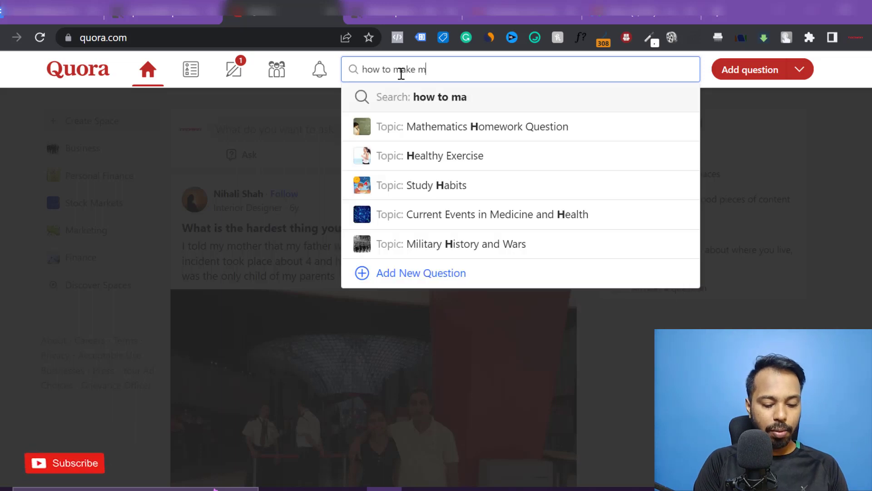
{"action": "type", "text": "oney online"}
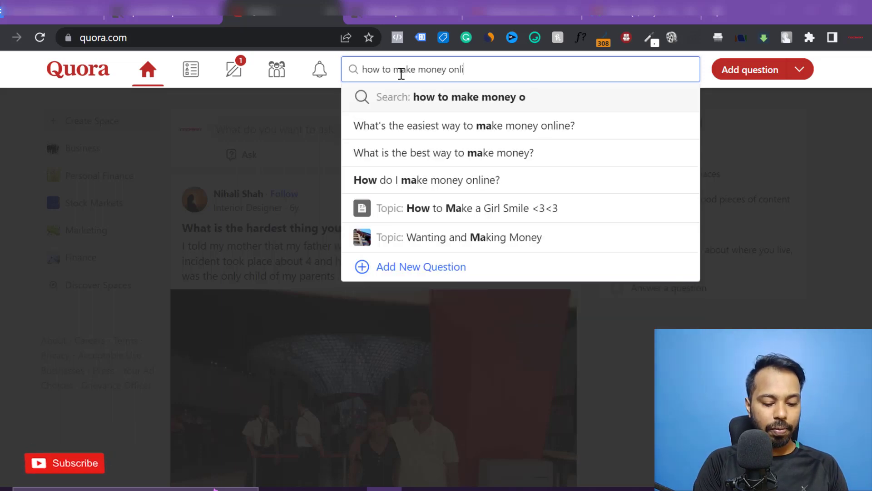
{"action": "key", "text": "Return"}
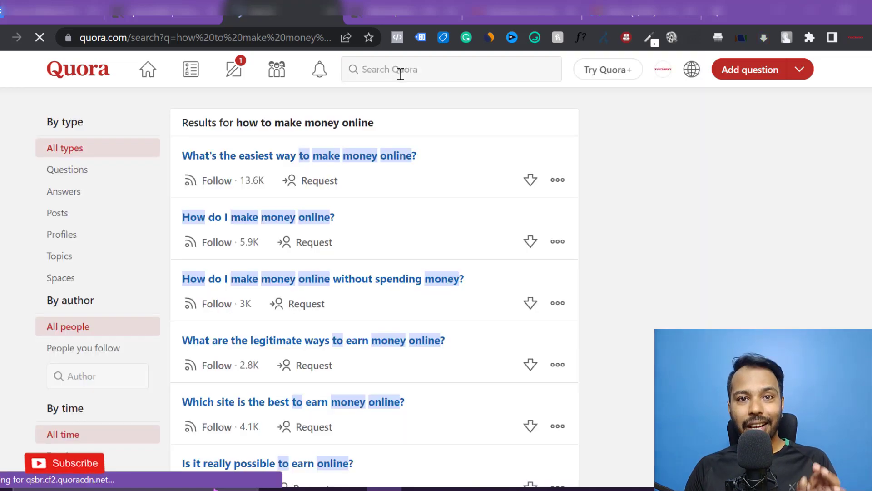
{"action": "left_click", "coordinate": [391, 138]}
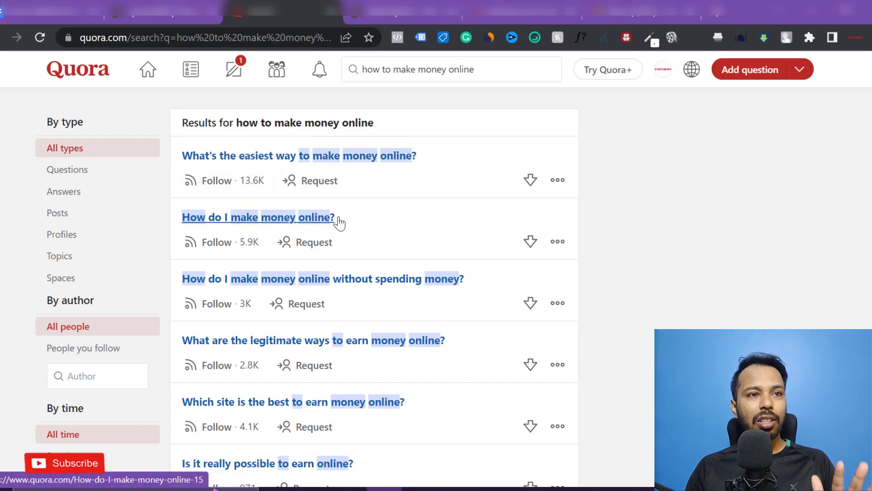
- Filter the results by time to questions from the past day
{"action": "scroll", "coordinate": [338, 229], "scroll_direction": "down", "scroll_amount": 3}
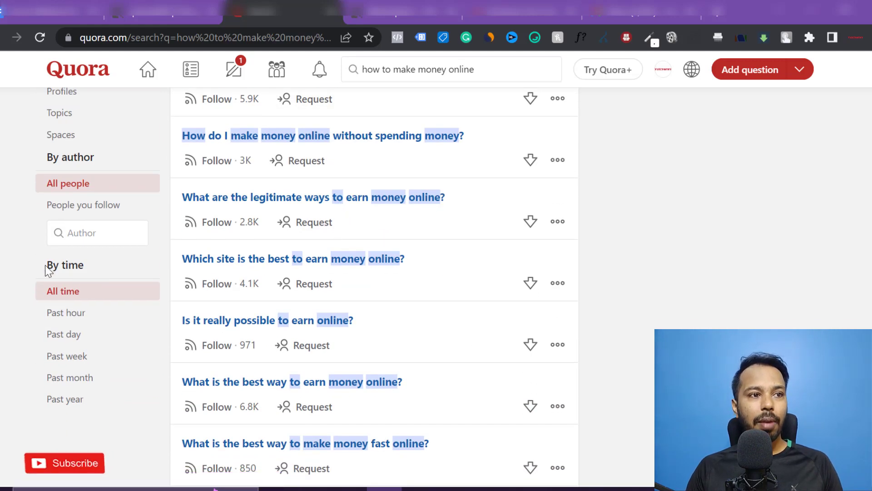
{"action": "left_click_drag", "start_coordinate": [46, 265], "coordinate": [88, 275]}
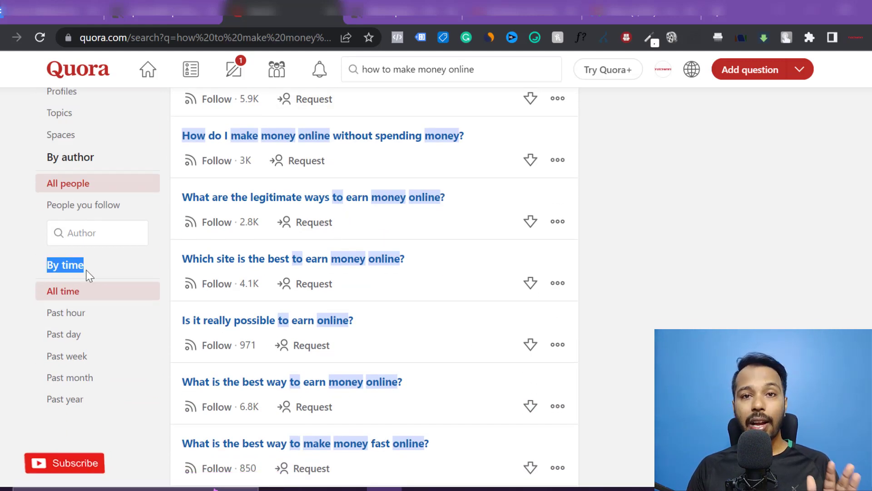
{"action": "left_click", "coordinate": [77, 337]}
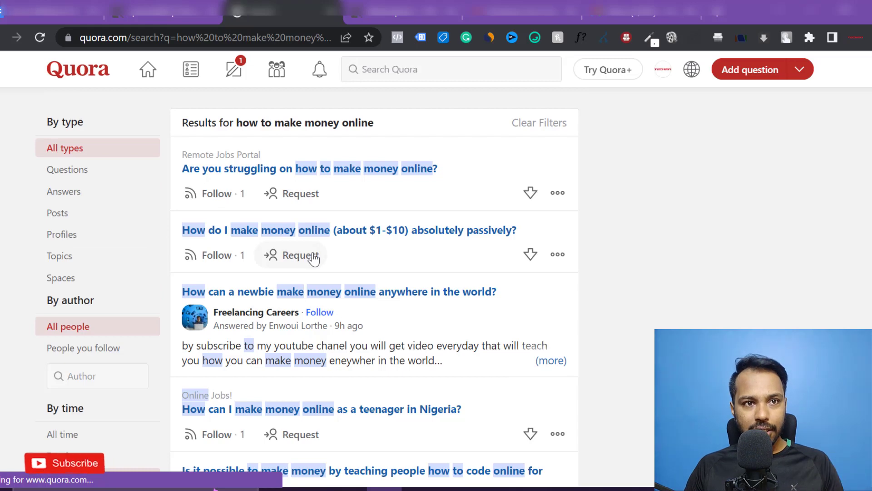
- Open the question 'How can a newbie make money online anywhere in the world?'
{"action": "left_click", "coordinate": [352, 237]}
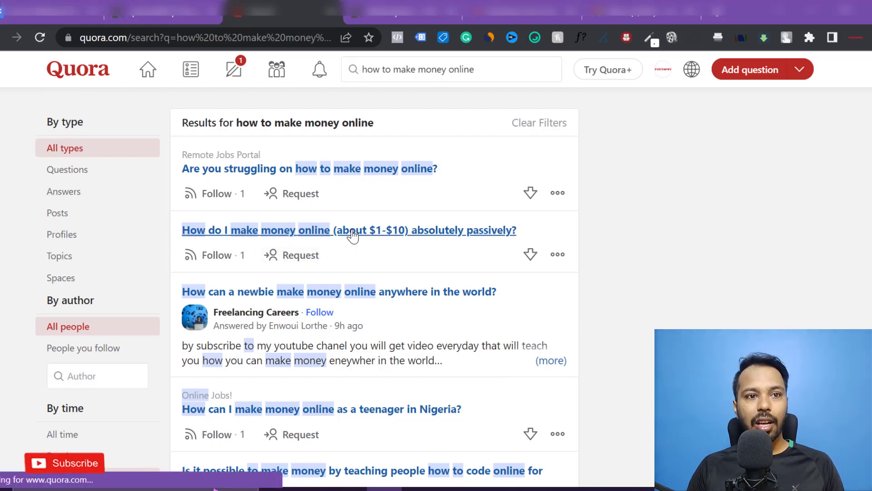
{"action": "scroll", "coordinate": [353, 236], "scroll_direction": "down", "scroll_amount": 5}
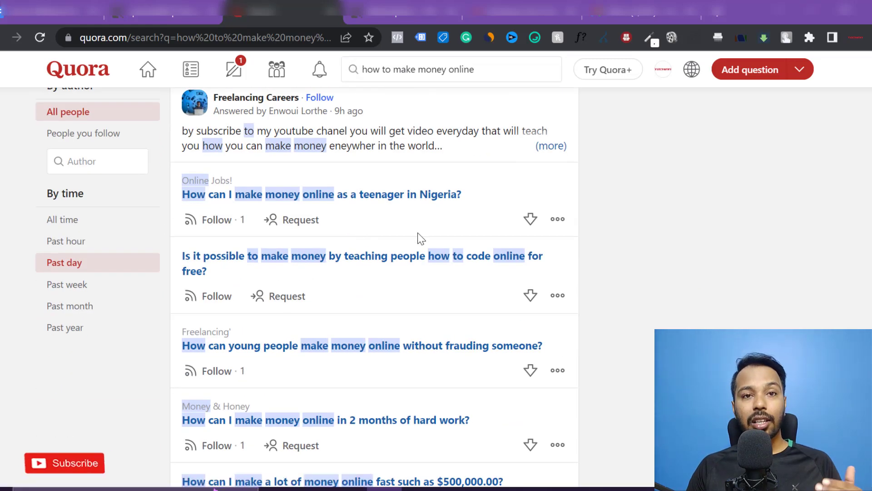
{"action": "scroll", "coordinate": [417, 235], "scroll_direction": "up", "scroll_amount": 5}
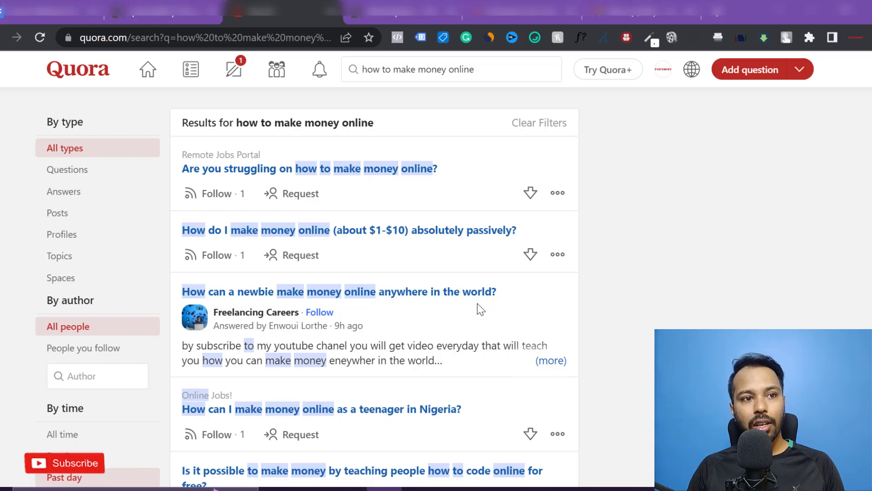
{"action": "scroll", "coordinate": [378, 318], "scroll_direction": "down", "scroll_amount": 3}
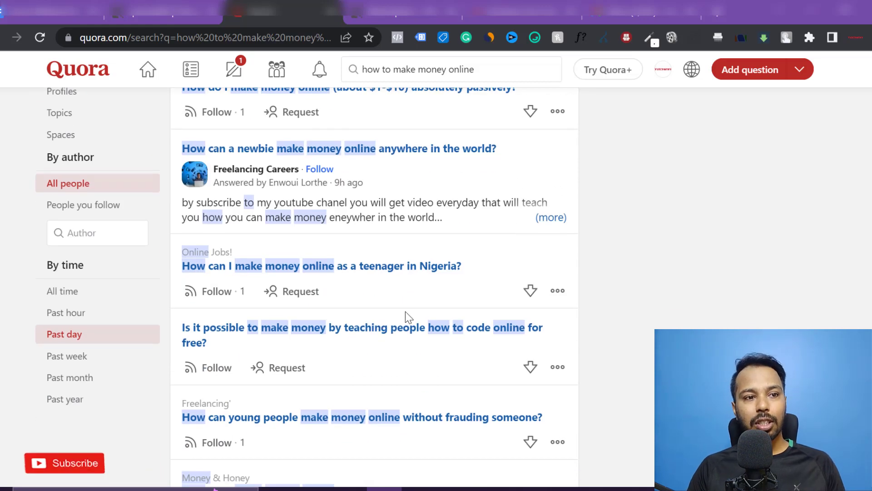
{"action": "scroll", "coordinate": [405, 312], "scroll_direction": "up", "scroll_amount": 3}
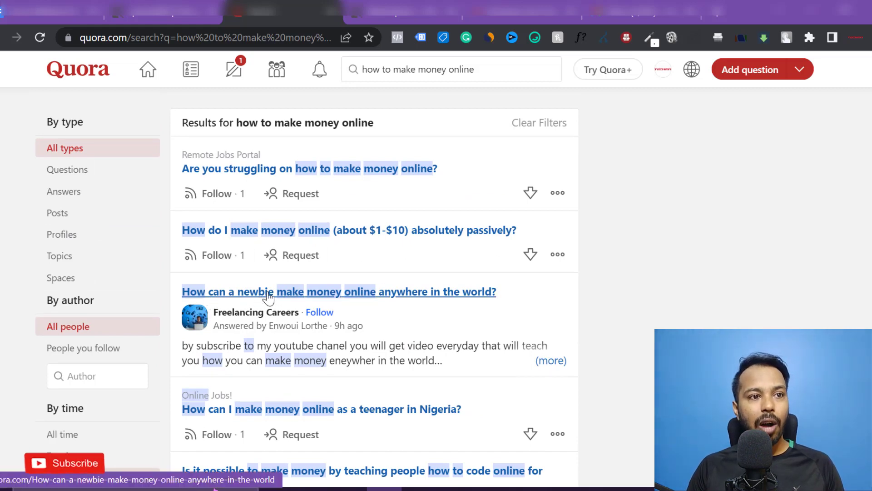
{"action": "left_click", "coordinate": [372, 293]}
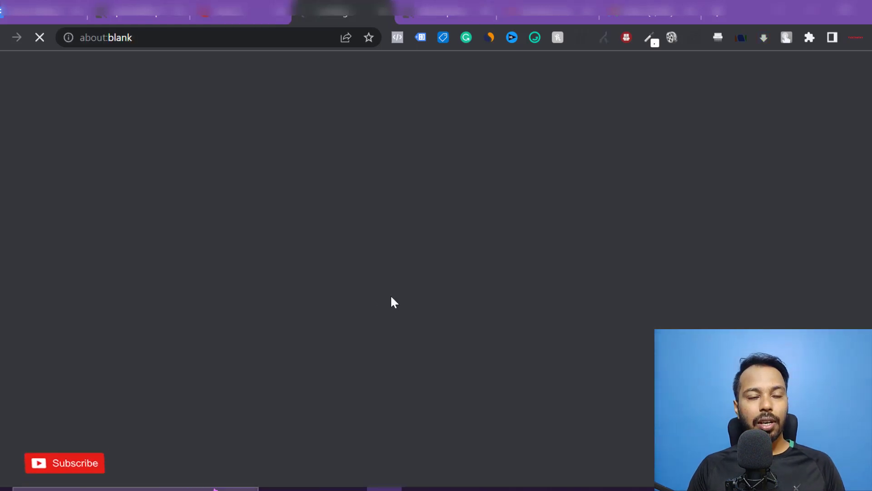
{"action": "scroll", "coordinate": [302, 266], "scroll_direction": "up", "scroll_amount": 3}
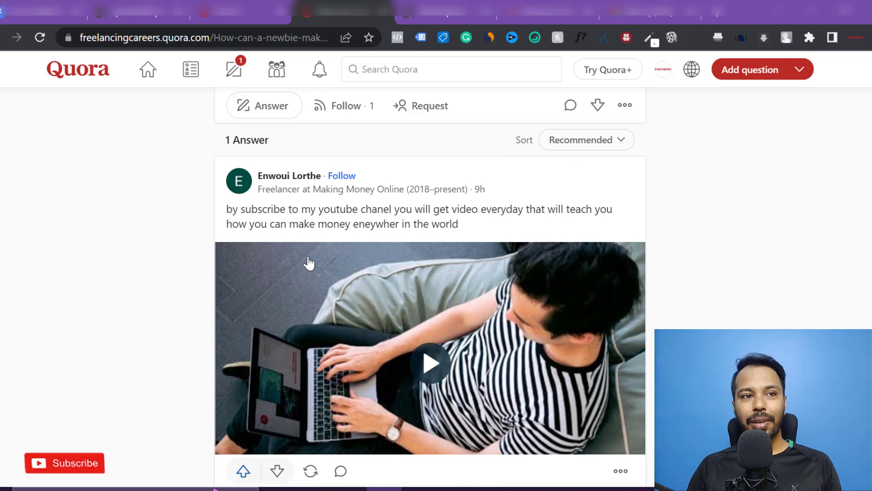
- Open google.com in a new tab
{"action": "left_click", "coordinate": [557, 72]}
{"action": "left_click", "coordinate": [528, 189]}
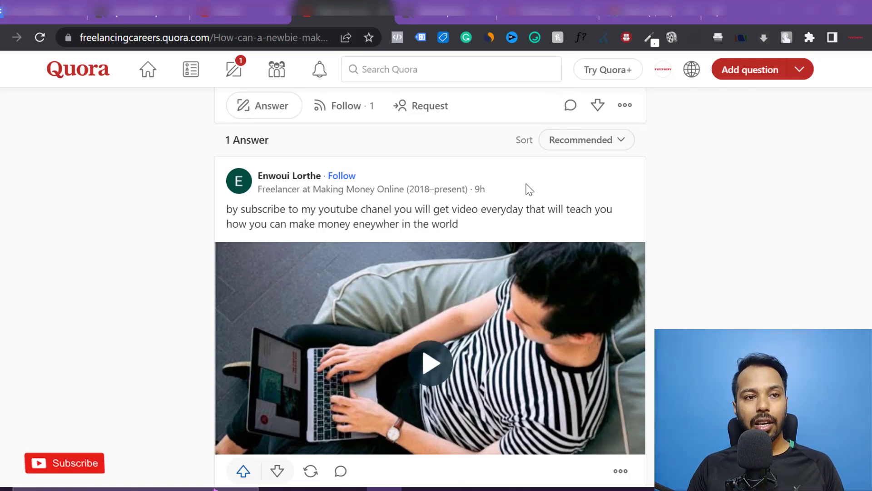
{"action": "left_click", "coordinate": [717, 12]}
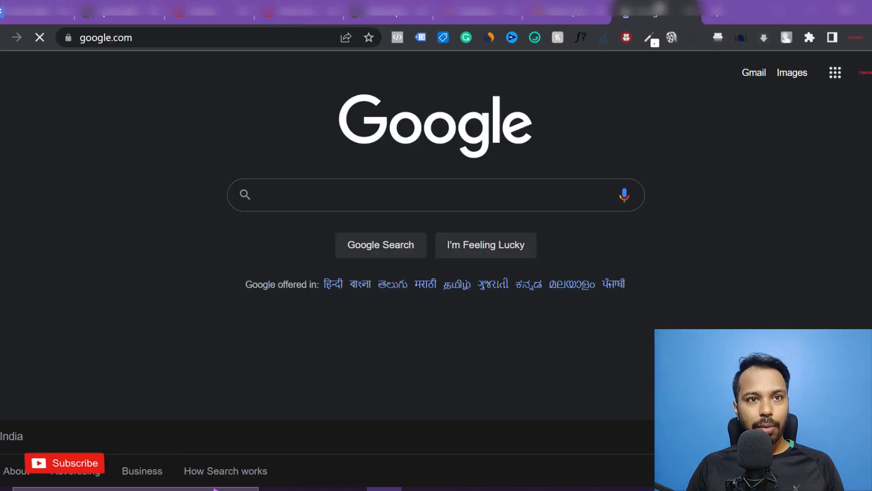
- Translate 'how to make money online' into Spanish with Google's English-to-Spanish translator
{"action": "left_click", "coordinate": [377, 197]}
{"action": "type", "text": "e"}
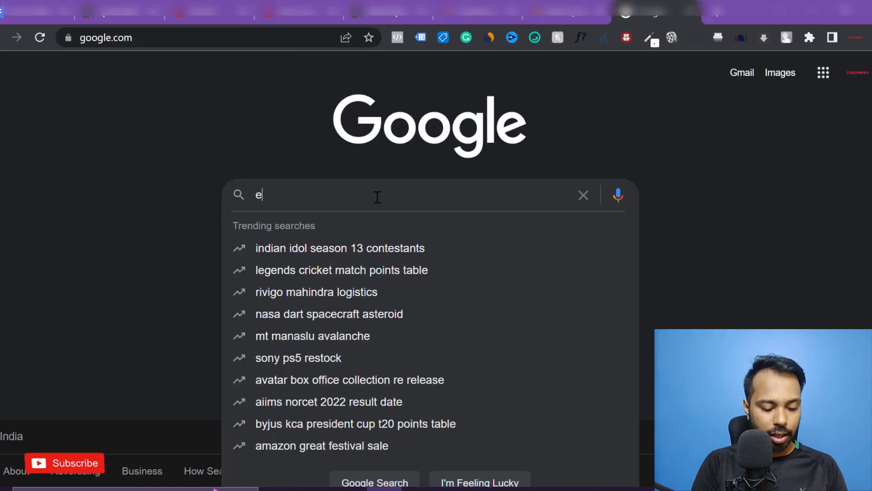
{"action": "type", "text": "nglish to sp"}
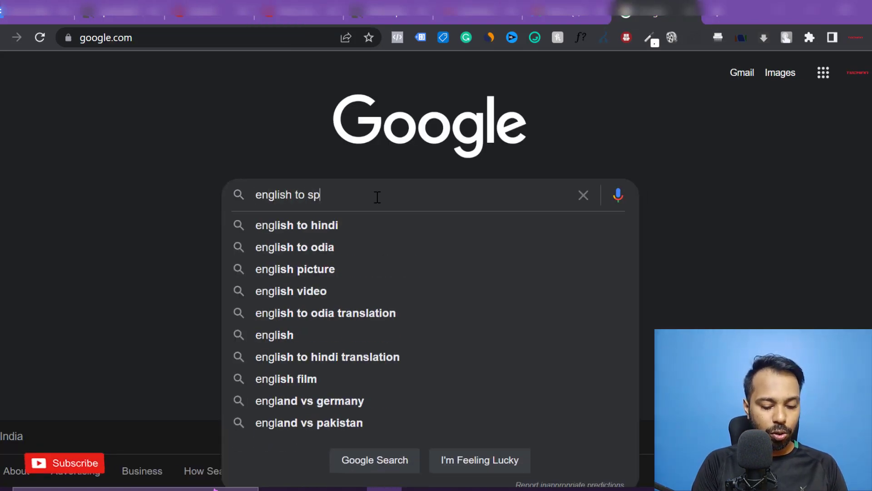
{"action": "type", "text": "anish translation"}
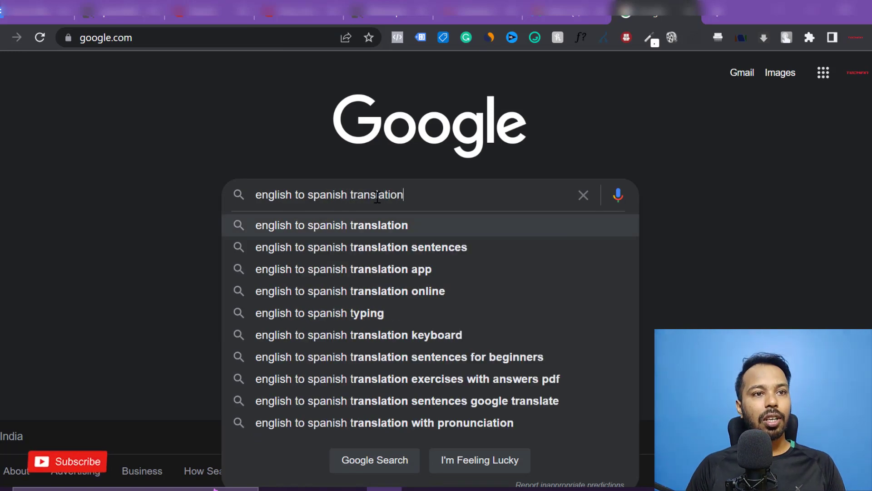
{"action": "key", "text": "Return"}
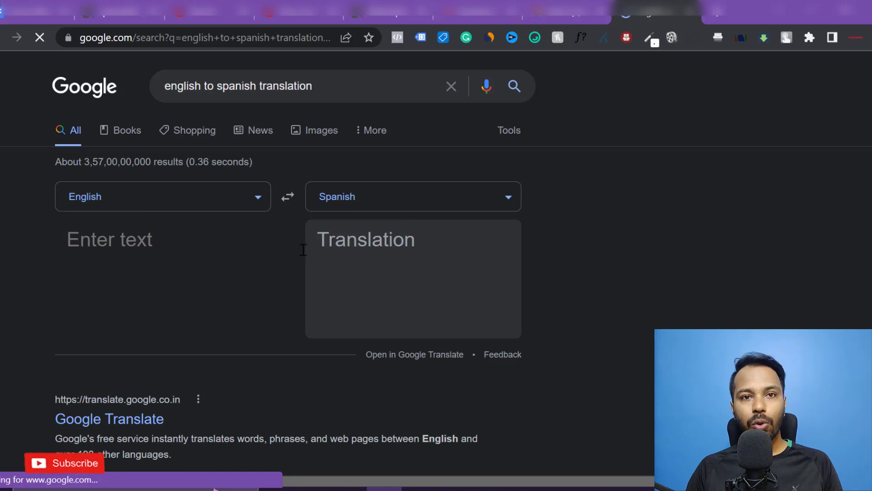
{"action": "left_click", "coordinate": [111, 232]}
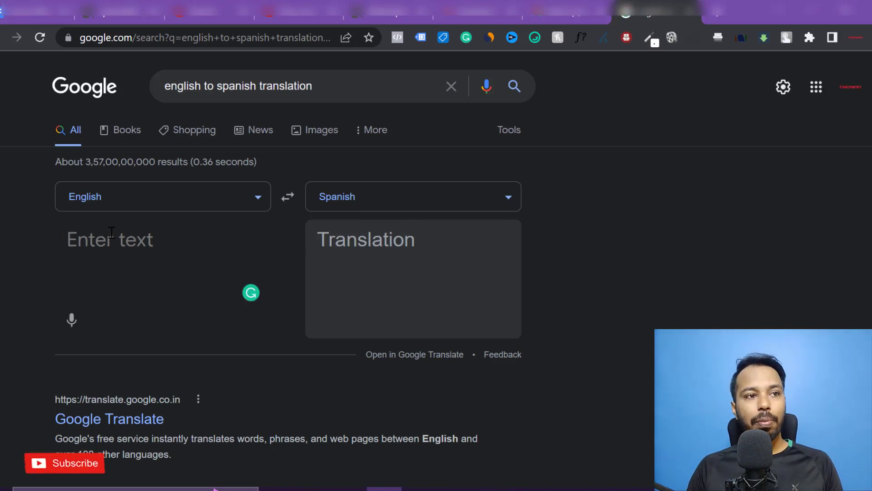
{"action": "type", "text": "how to "}
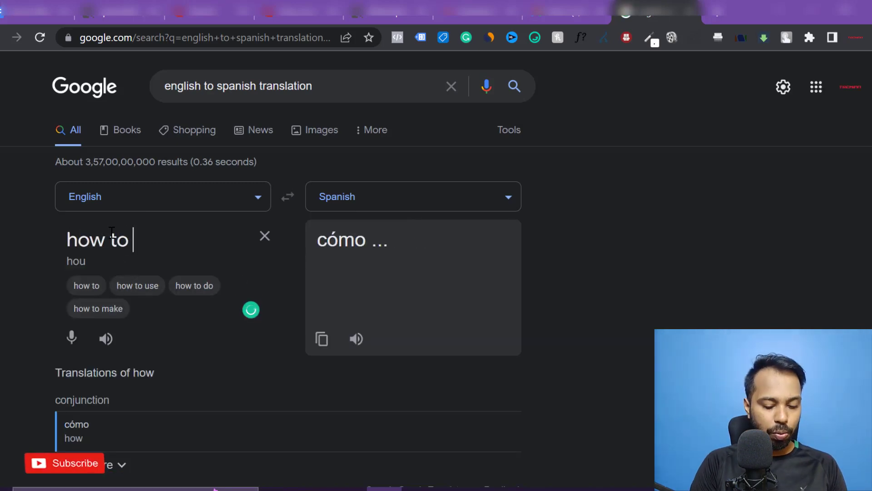
{"action": "type", "text": "make moiney"}
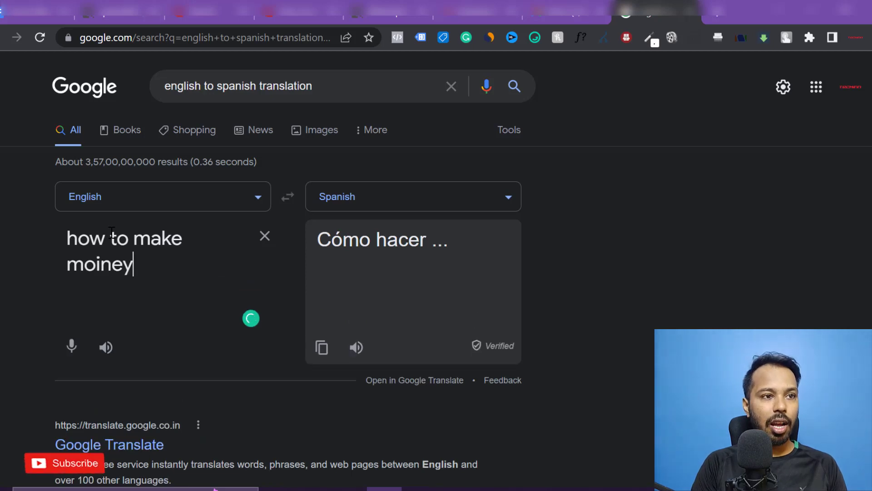
{"action": "key", "text": "BackSpace"}
{"action": "key", "text": "BackSpace"}
{"action": "key", "text": "BackSpace"}
{"action": "key", "text": "BackSpace"}
{"action": "key", "text": "BackSpace"}
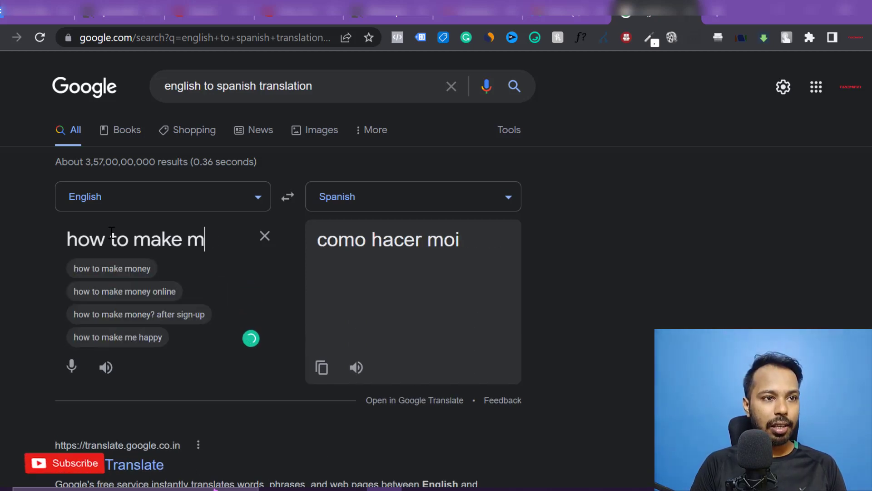
{"action": "type", "text": "oney o"}
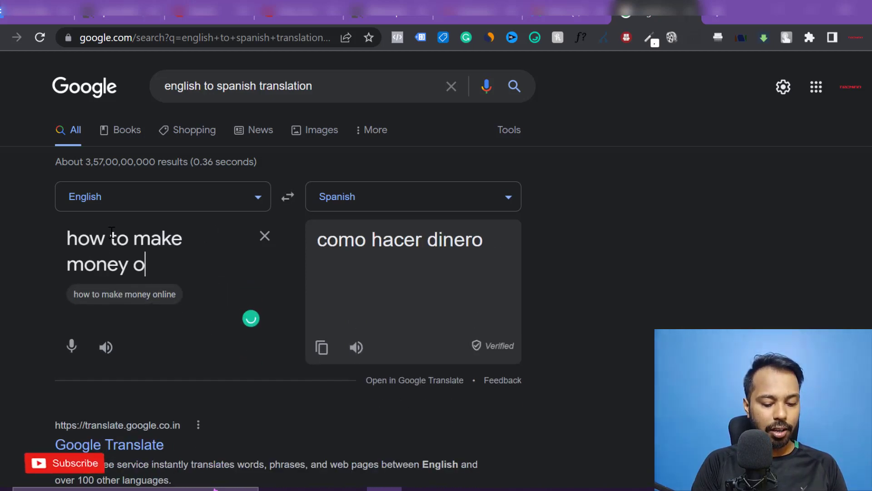
{"action": "type", "text": "nline"}
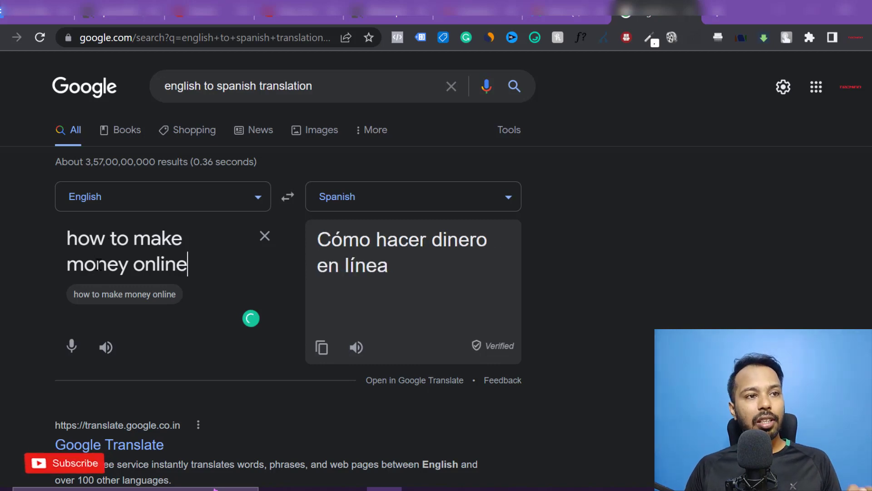
- Search Google for the Spanish phrase 'Cómo hacer dinero en línea'
{"action": "triple_click", "coordinate": [99, 264]}
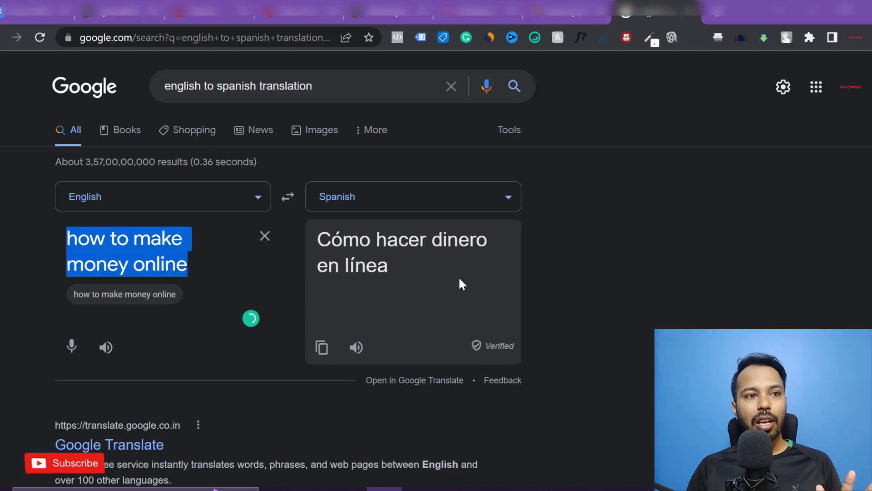
{"action": "triple_click", "coordinate": [347, 253]}
{"action": "key", "text": "ctrl+c"}
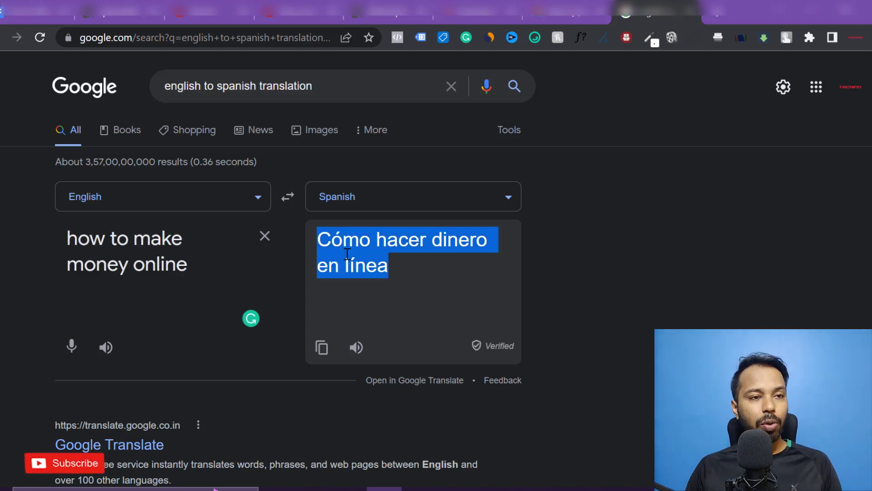
{"action": "left_click", "coordinate": [256, 87]}
{"action": "key", "text": "ctrl+a"}
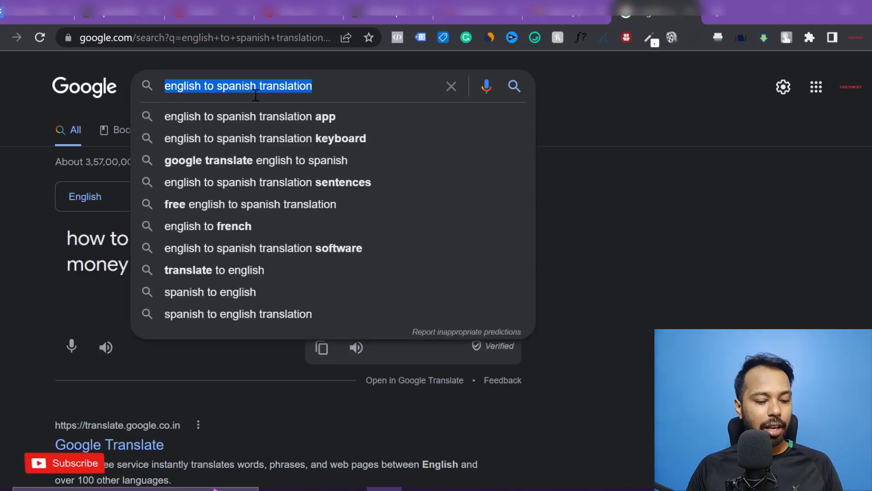
{"action": "key", "text": "ctrl+v"}
{"action": "key", "text": "Return"}
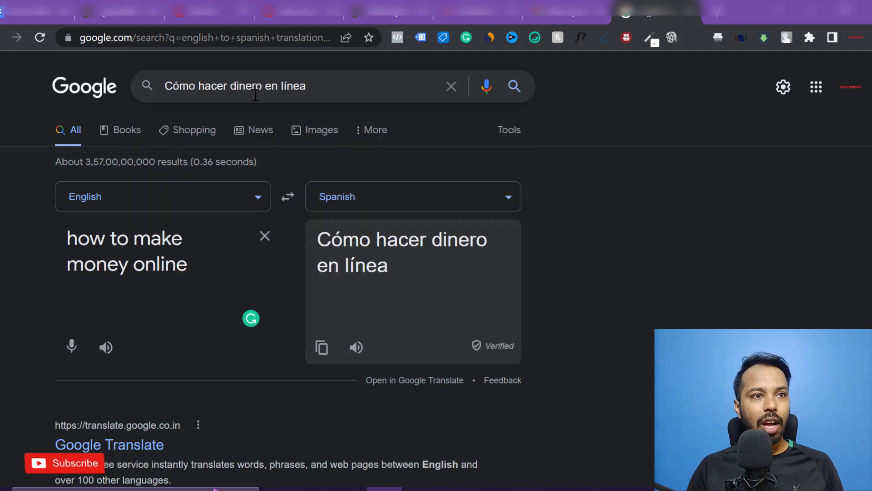
- Open the unavidaonline.com article 'Cómo ganar dinero por Internet' from the Spanish results
{"action": "scroll", "coordinate": [346, 234], "scroll_direction": "down", "scroll_amount": 3}
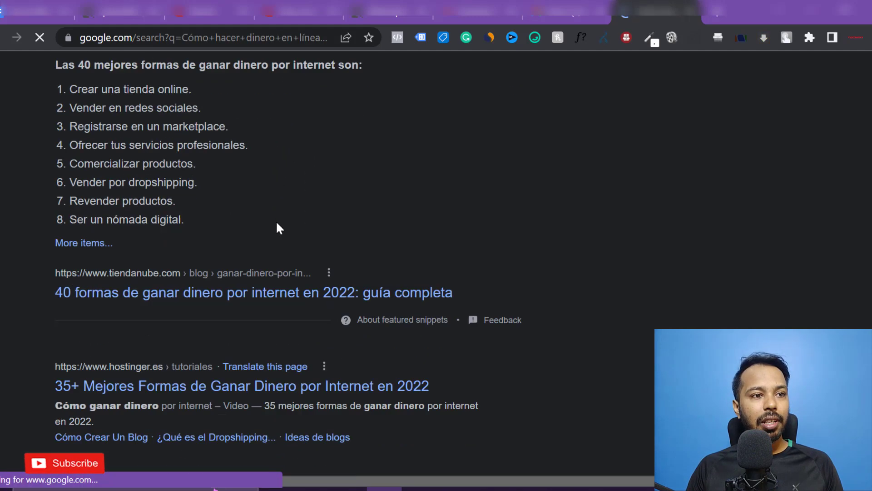
{"action": "scroll", "coordinate": [277, 227], "scroll_direction": "up", "scroll_amount": 3}
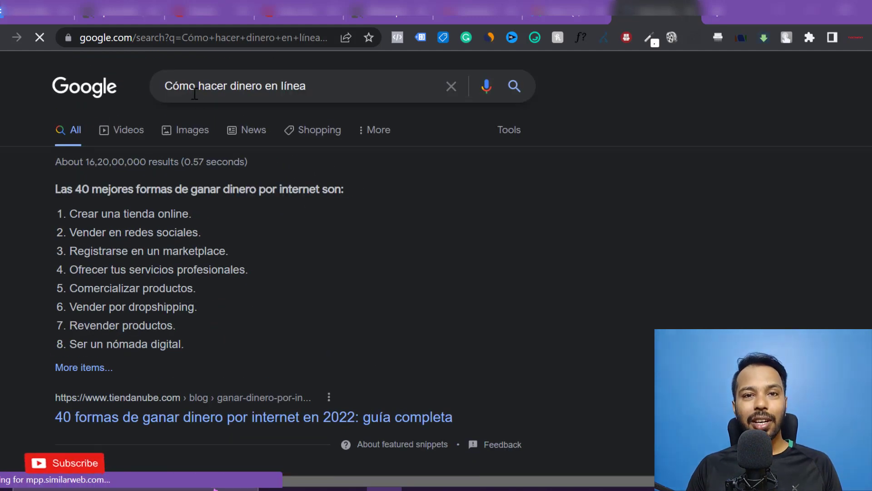
{"action": "scroll", "coordinate": [231, 231], "scroll_direction": "down", "scroll_amount": 3}
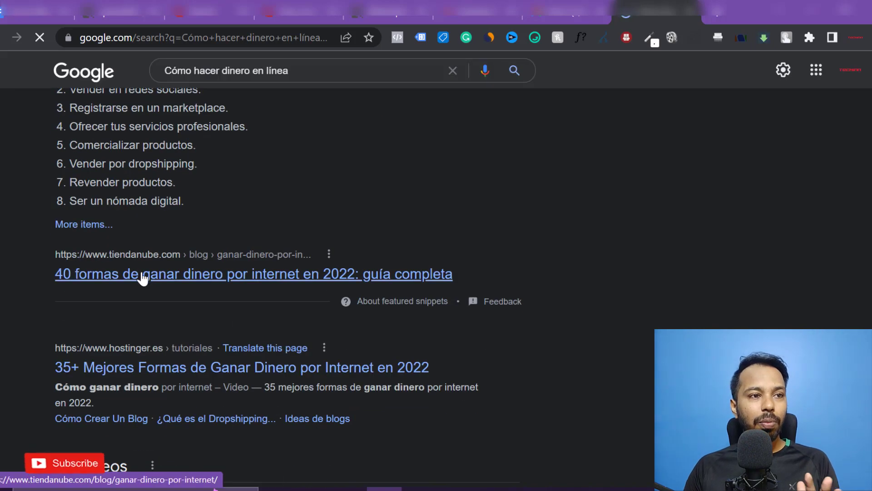
{"action": "scroll", "coordinate": [159, 286], "scroll_direction": "down", "scroll_amount": 2}
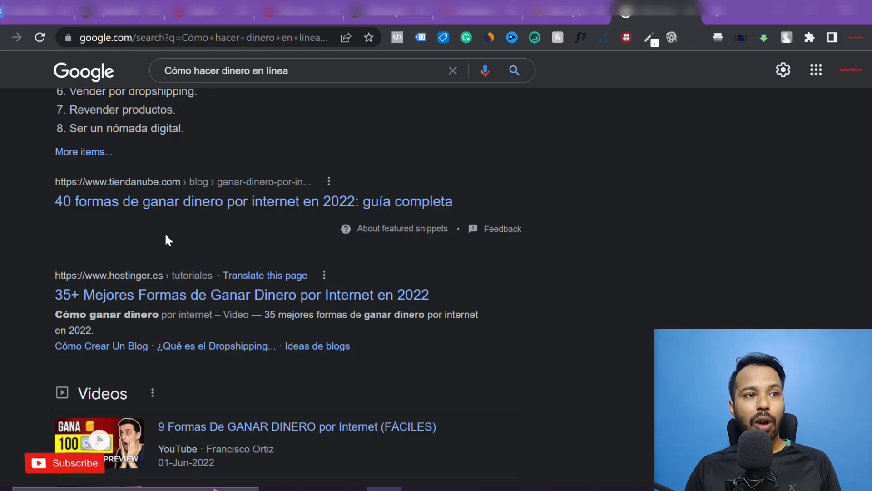
{"action": "scroll", "coordinate": [166, 236], "scroll_direction": "down", "scroll_amount": 10}
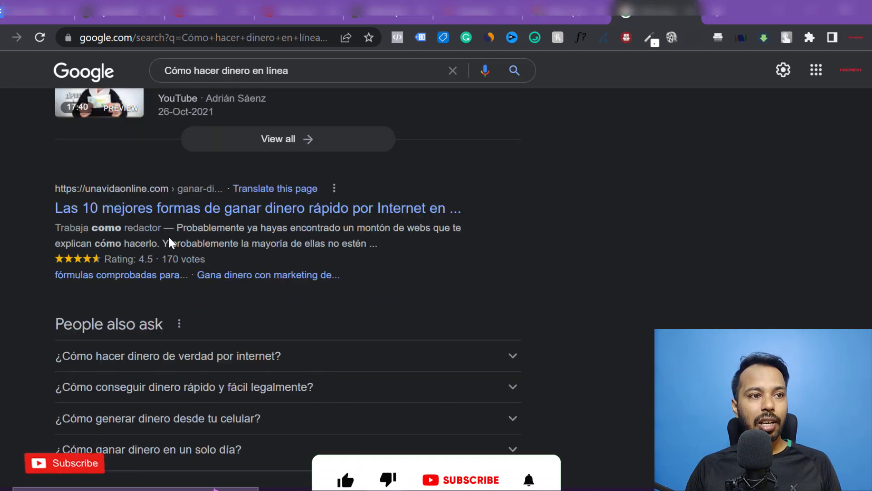
{"action": "scroll", "coordinate": [168, 241], "scroll_direction": "up", "scroll_amount": 3}
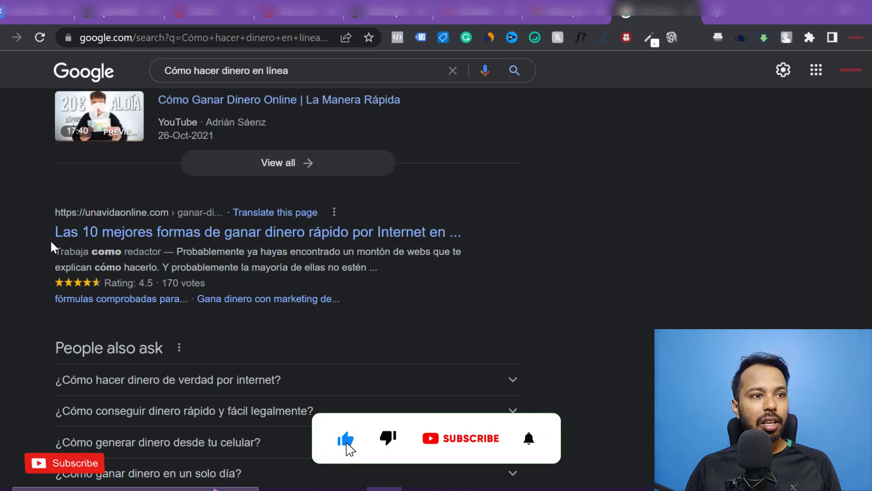
{"action": "left_click_drag", "start_coordinate": [47, 233], "coordinate": [105, 238]}
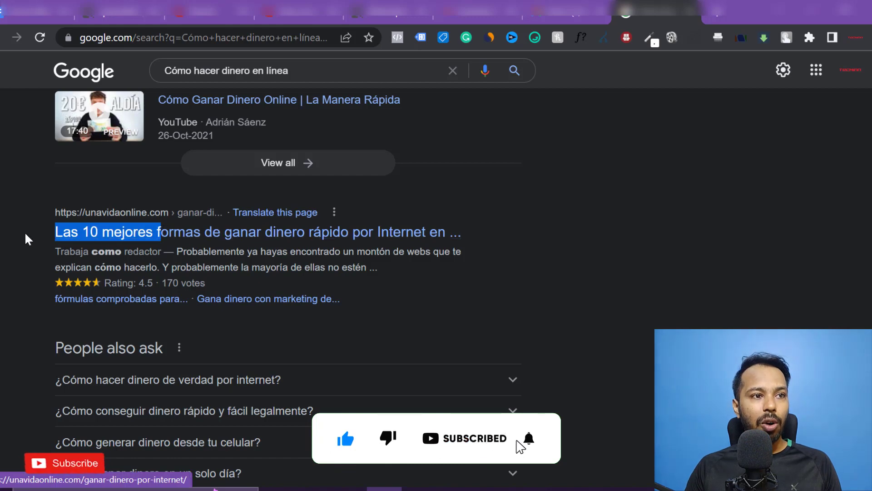
{"action": "left_click", "coordinate": [25, 231]}
{"action": "left_click", "coordinate": [109, 232]}
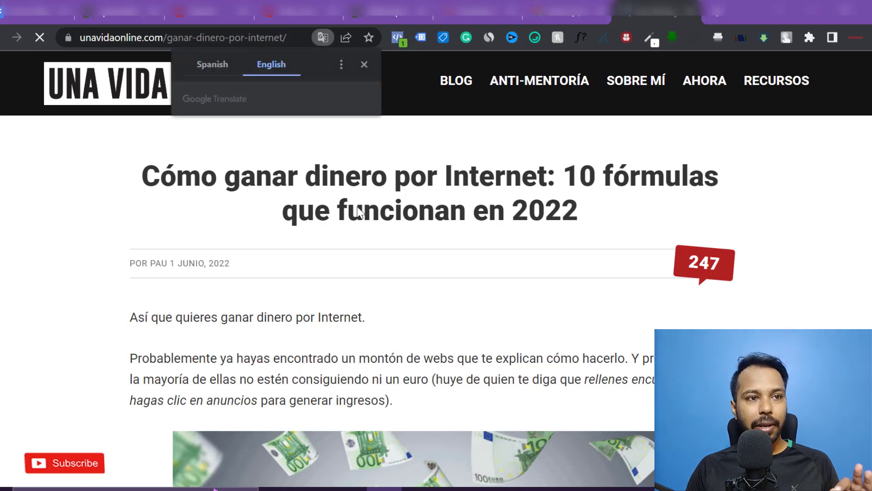
- Translate the Una Vida Online money-making article from Spanish into English with Google Translate
{"action": "left_click", "coordinate": [209, 66]}
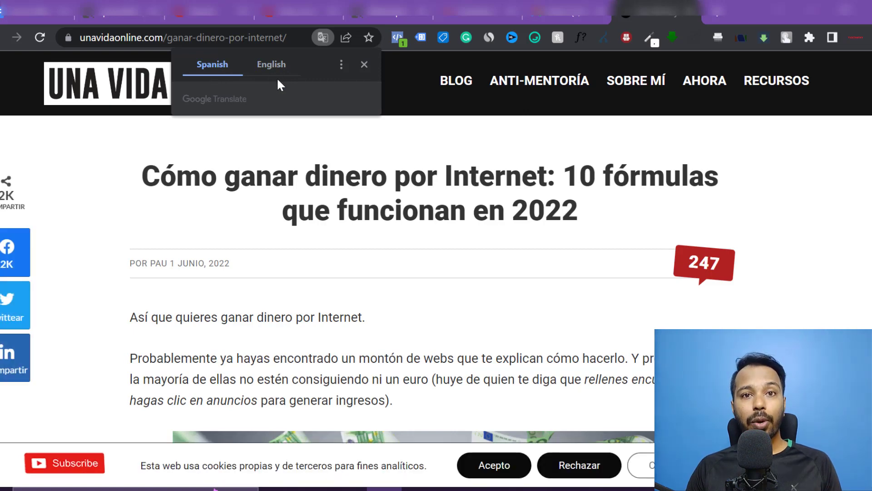
{"action": "left_click", "coordinate": [275, 65]}
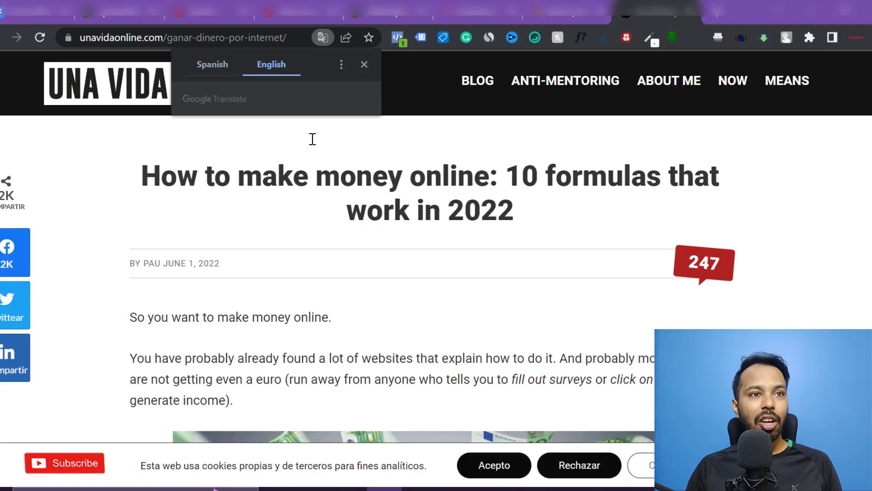
{"action": "left_click", "coordinate": [364, 64]}
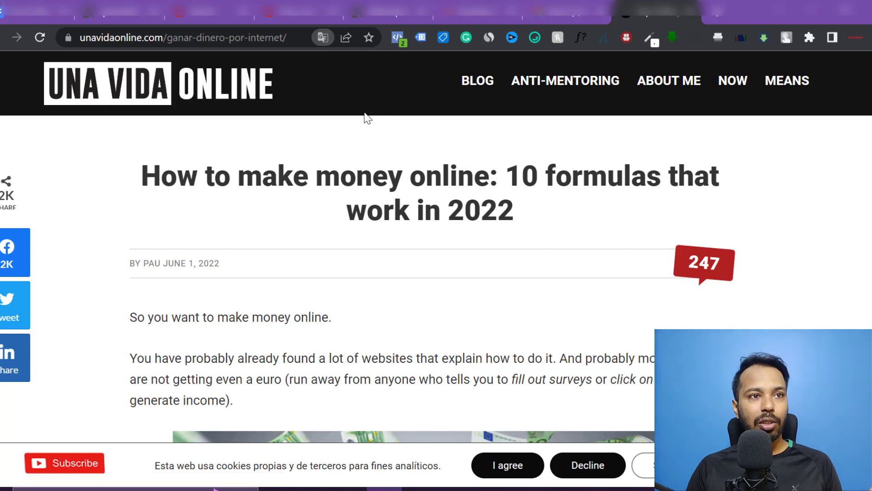
{"action": "left_click_drag", "start_coordinate": [294, 38], "coordinate": [60, 15]}
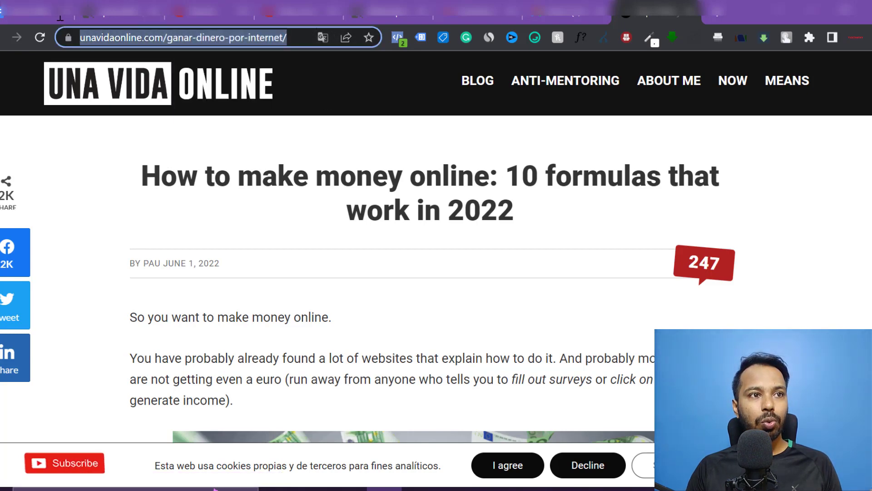
{"action": "left_click", "coordinate": [323, 38]}
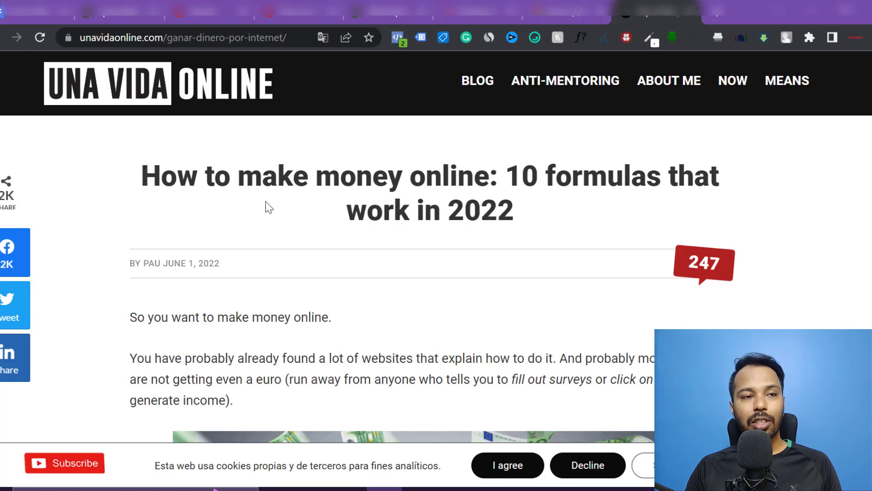
- Scroll through the English version of the article to read its content
{"action": "scroll", "coordinate": [269, 209], "scroll_direction": "down", "scroll_amount": 15}
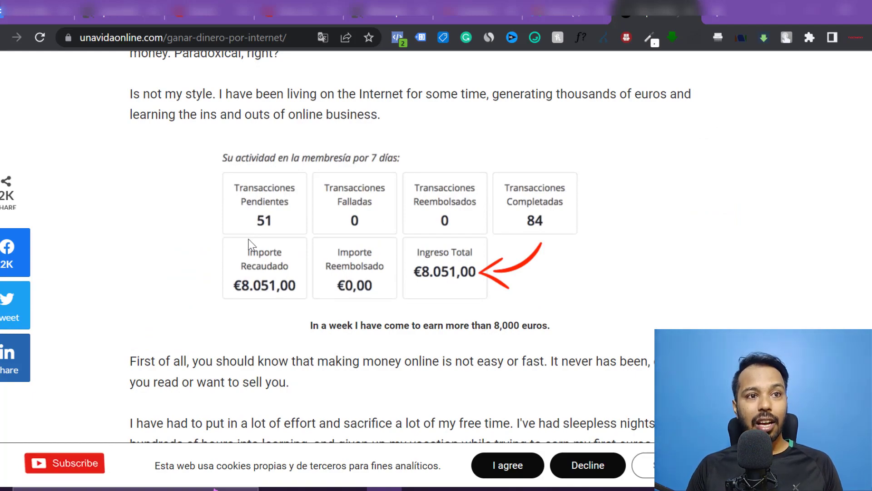
{"action": "scroll", "coordinate": [327, 261], "scroll_direction": "up", "scroll_amount": 10}
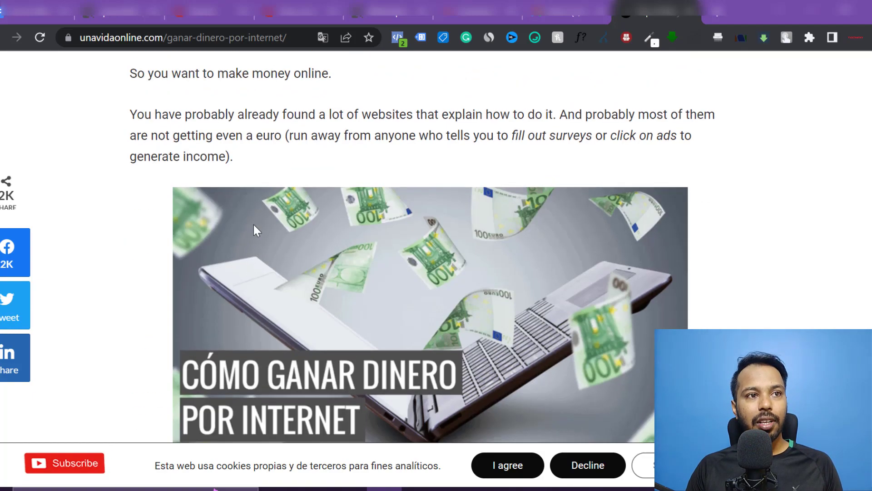
{"action": "scroll", "coordinate": [210, 307], "scroll_direction": "down", "scroll_amount": 12}
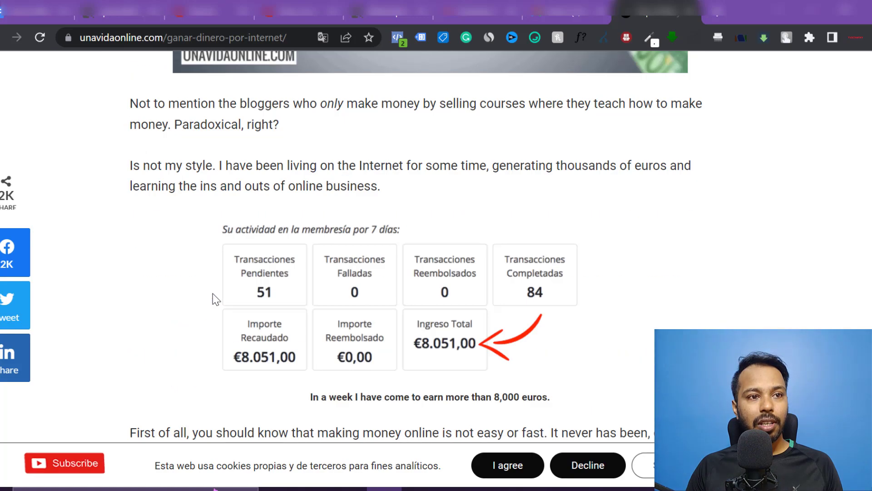
{"action": "scroll", "coordinate": [216, 298], "scroll_direction": "down", "scroll_amount": 15}
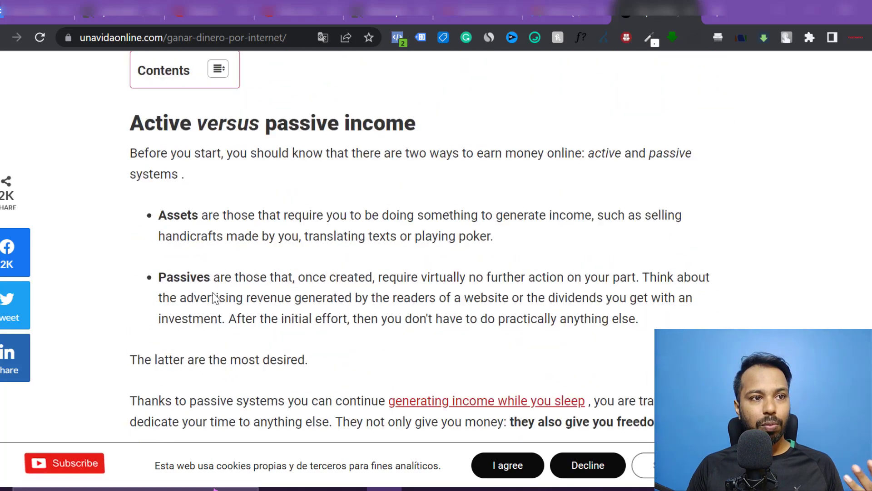
{"action": "scroll", "coordinate": [213, 291], "scroll_direction": "down", "scroll_amount": 12}
{"action": "scroll", "coordinate": [211, 290], "scroll_direction": "up", "scroll_amount": 2}
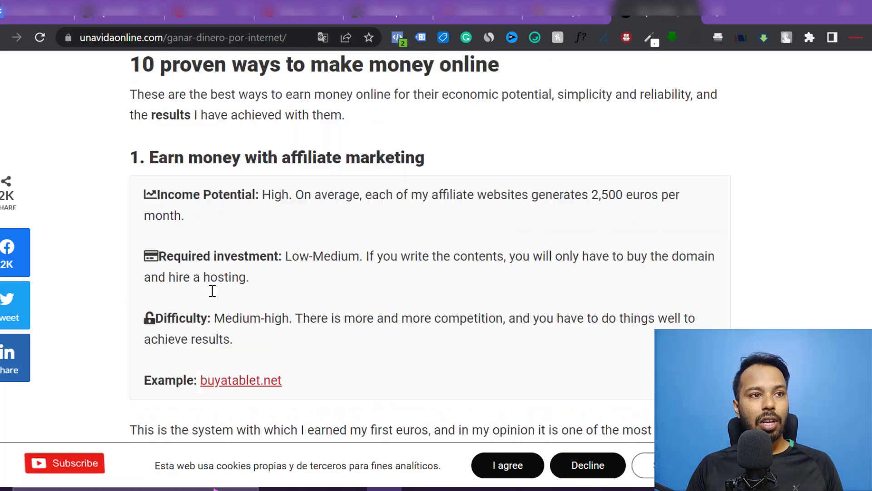
{"action": "scroll", "coordinate": [259, 186], "scroll_direction": "down", "scroll_amount": 20}
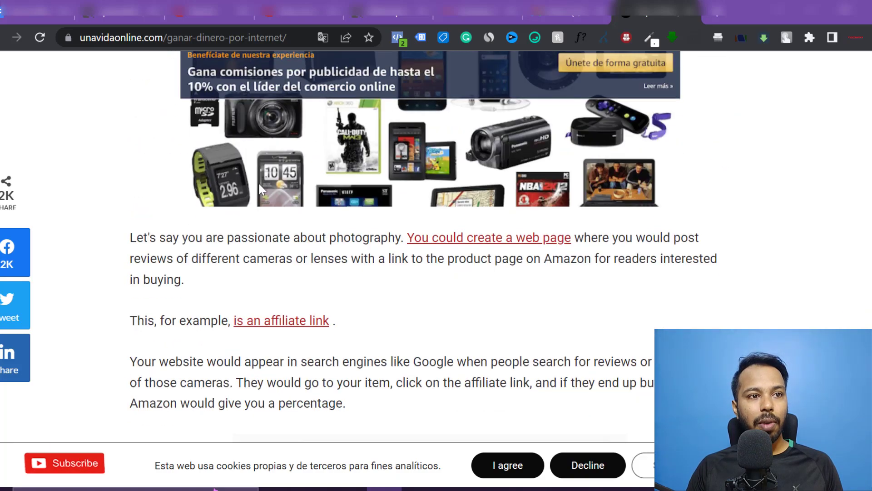
{"action": "scroll", "coordinate": [261, 191], "scroll_direction": "up", "scroll_amount": 10}
{"action": "scroll", "coordinate": [262, 191], "scroll_direction": "up", "scroll_amount": 20}
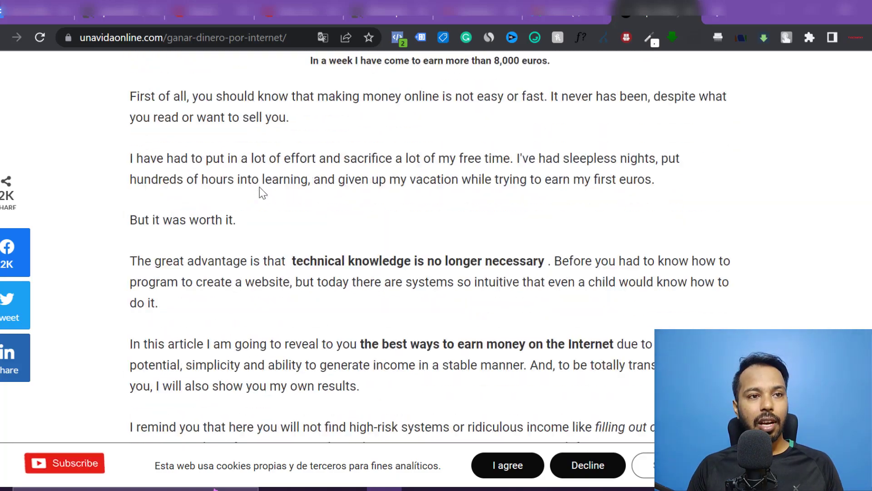
{"action": "scroll", "coordinate": [271, 190], "scroll_direction": "up", "scroll_amount": 3}
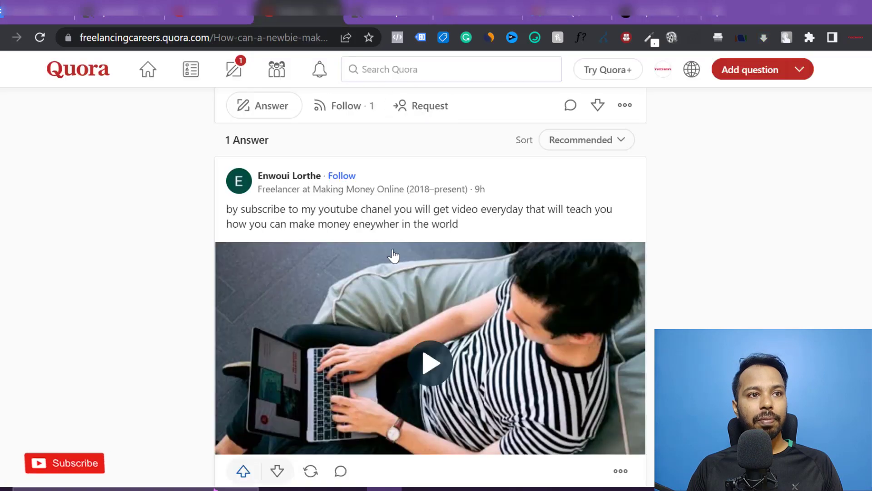
- Begin the answer with 'Hey, I know how hard it is to make money onine as a beginner…'
{"action": "scroll", "coordinate": [382, 261], "scroll_direction": "down", "scroll_amount": 5}
{"action": "scroll", "coordinate": [371, 266], "scroll_direction": "up", "scroll_amount": 8}
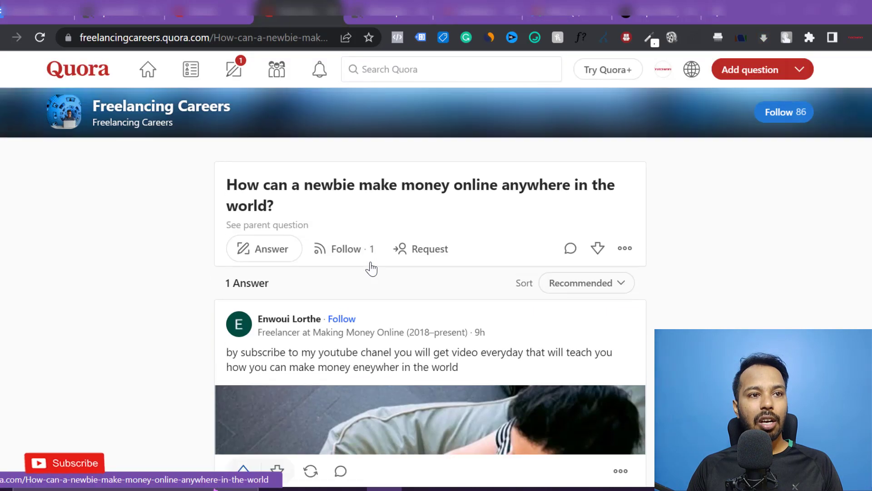
{"action": "left_click", "coordinate": [262, 254]}
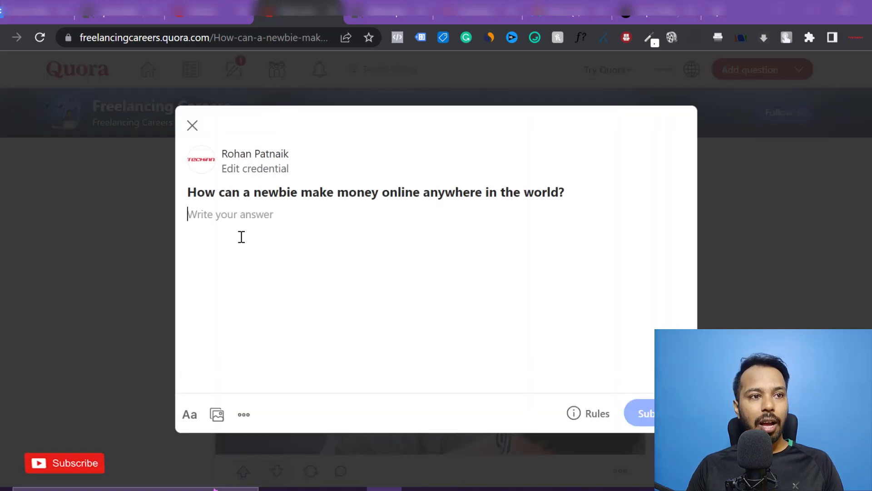
{"action": "type", "text": "Hey"}
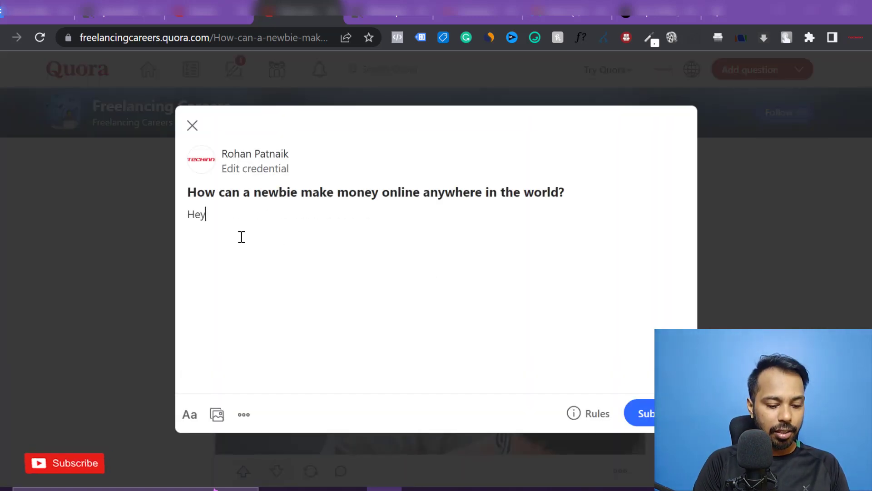
{"action": "type", "text": ", I know how hard it is to"}
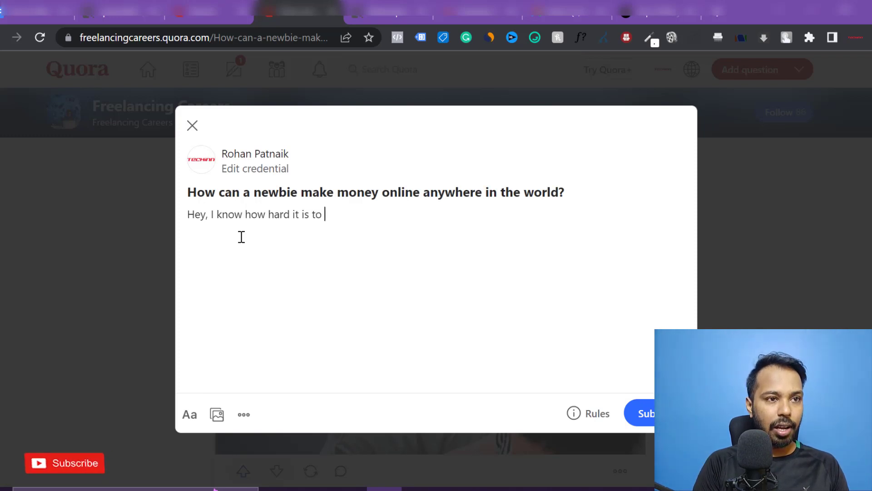
{"action": "type", "text": " make money on"}
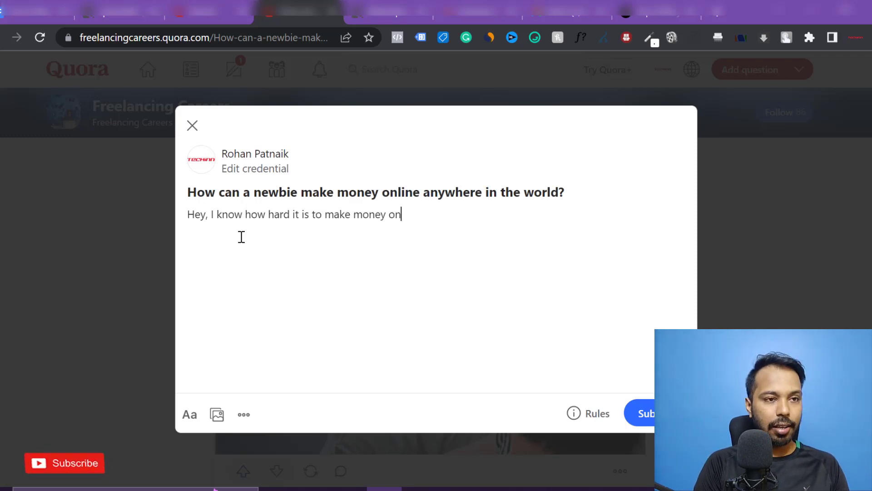
{"action": "type", "text": "ine as a begi"}
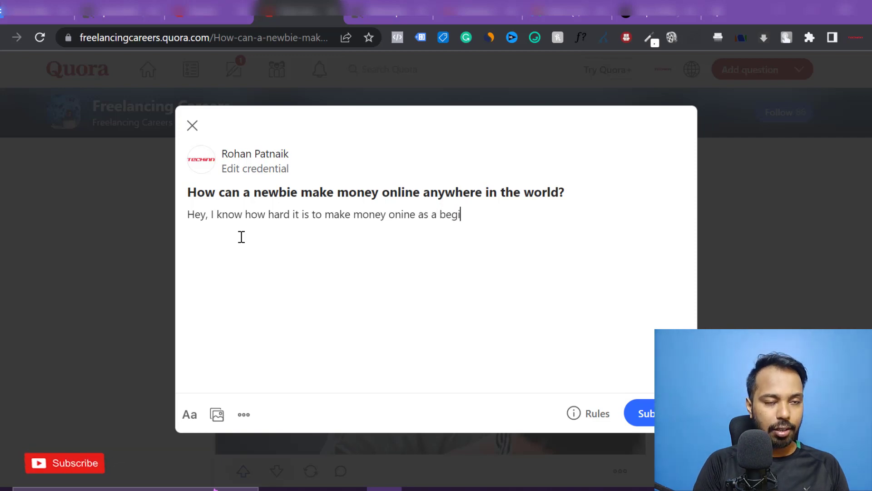
{"action": "type", "text": "nner, but recent"}
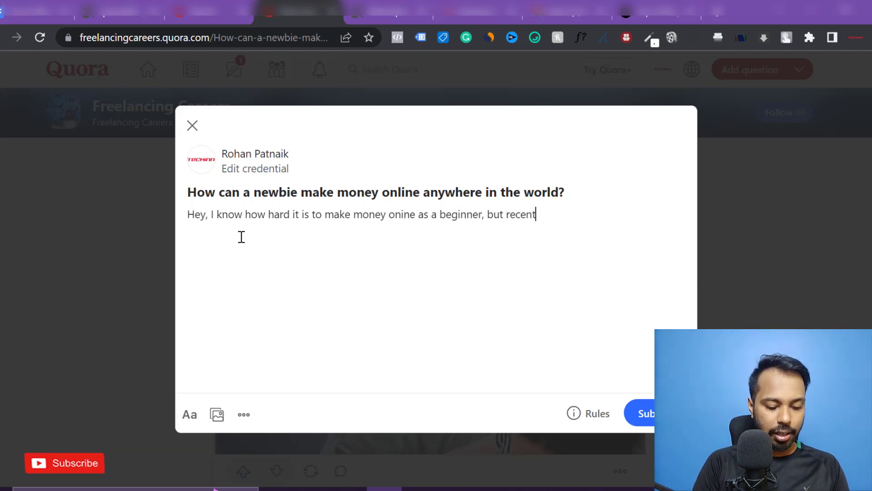
{"action": "type", "text": "ly I have come acro"}
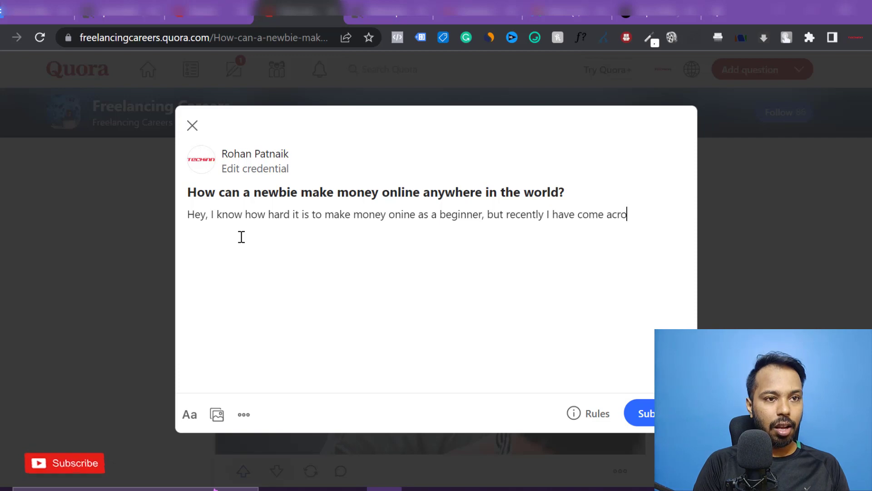
{"action": "type", "text": "ss a "}
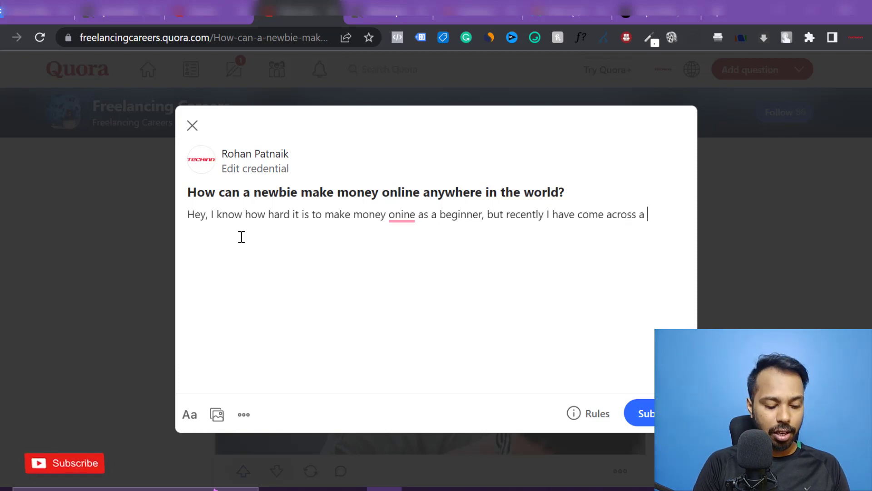
{"action": "type", "text": "free"}
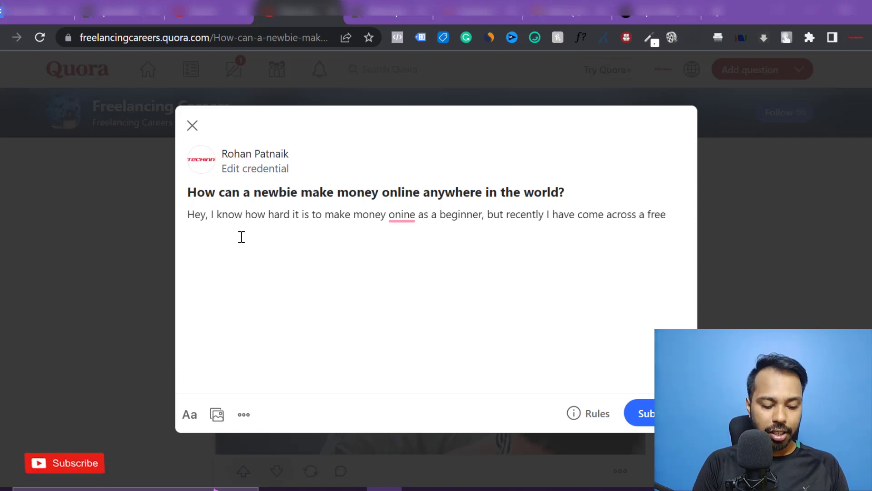
{"action": "type", "text": " training "}
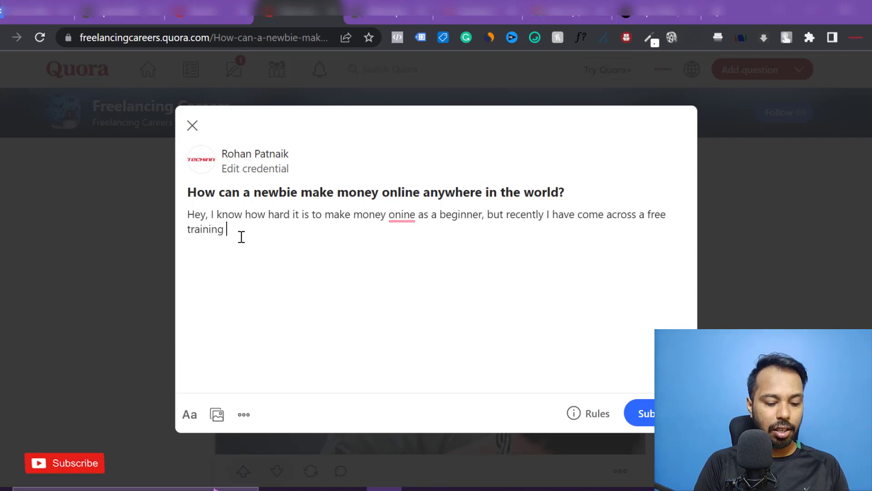
{"action": "type", "text": "that teaches"}
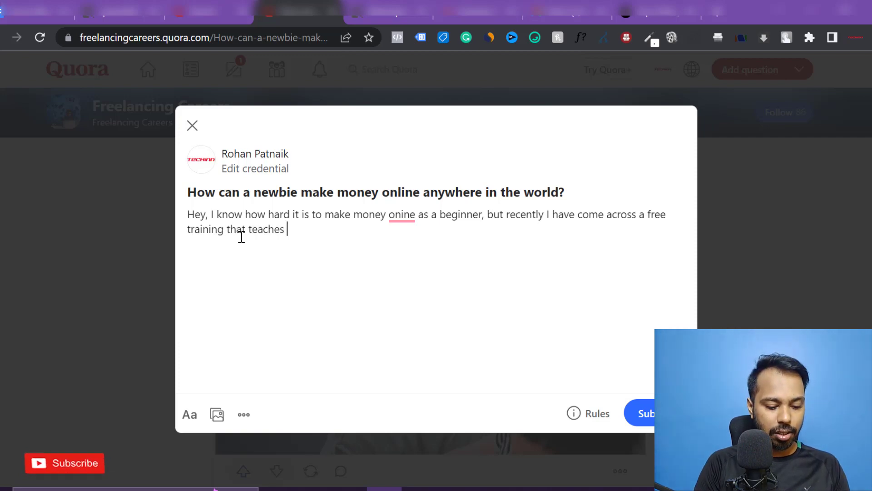
{"action": "type", "text": " you."}
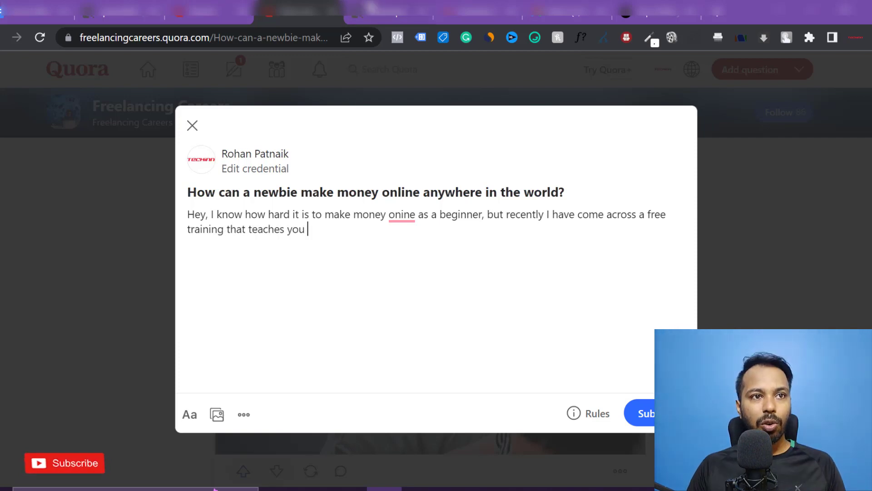
{"action": "left_click", "coordinate": [369, 8]}
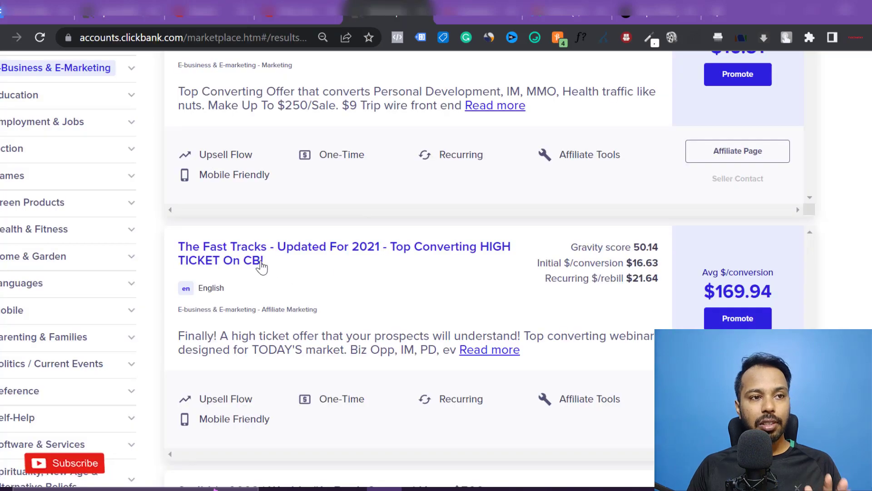
- Open The Fast Tracks sales page and copy its $5,203.89-per-day headline
{"action": "left_click", "coordinate": [282, 260]}
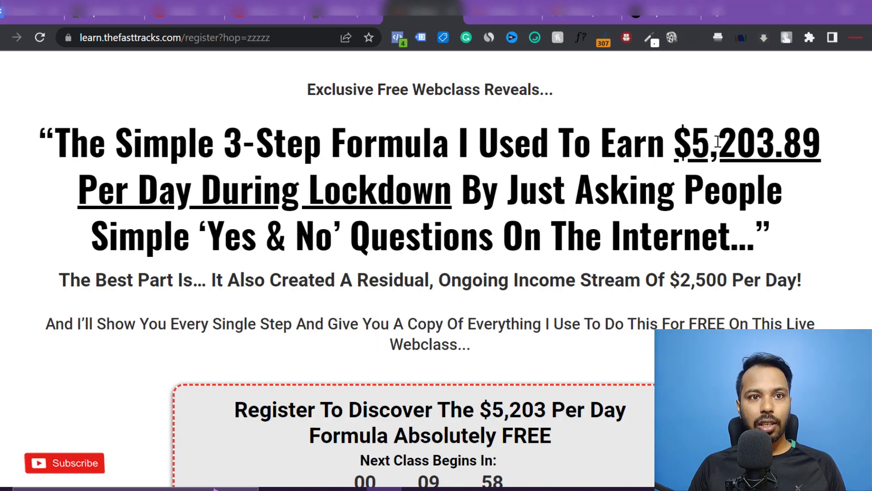
{"action": "left_click_drag", "start_coordinate": [458, 141], "coordinate": [736, 229]}
{"action": "key", "text": "ctrl+c"}
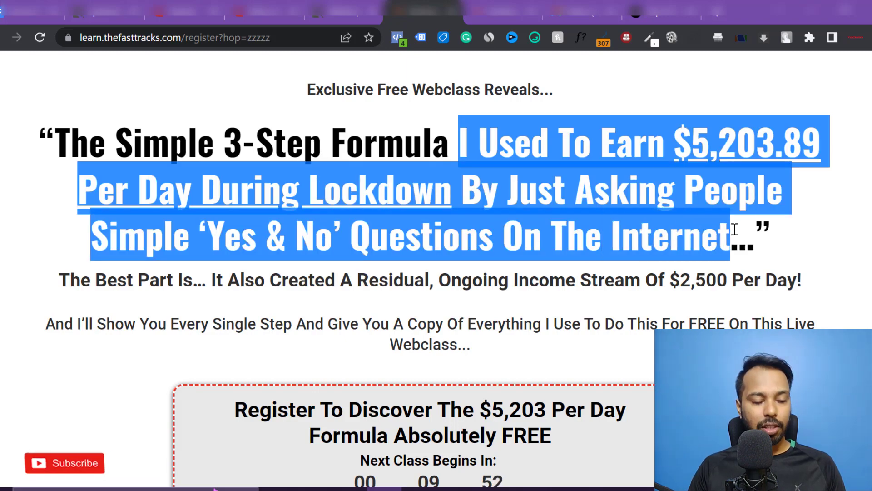
{"action": "mouse_move", "coordinate": [546, 14]}
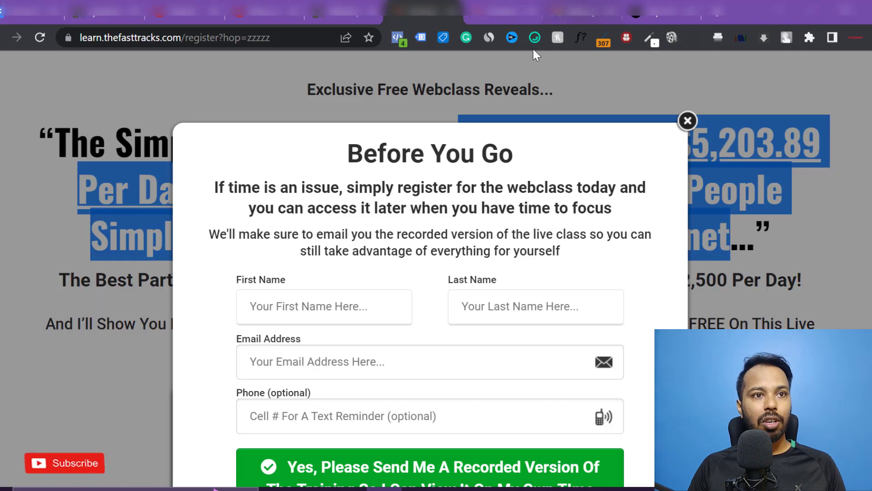
{"action": "left_click", "coordinate": [263, 11]}
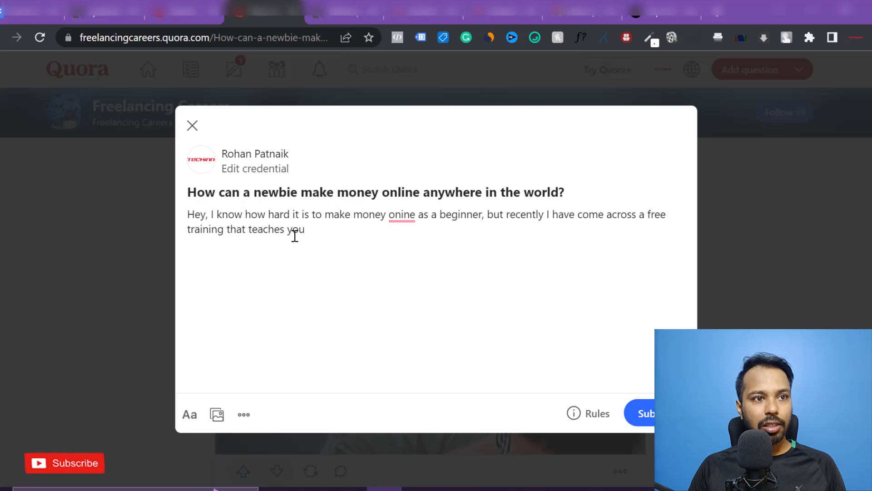
- Add 'How One can make' with the pasted $5,203.89 headline, then the email-me invitation sentence
{"action": "type", "text": "Ho"}
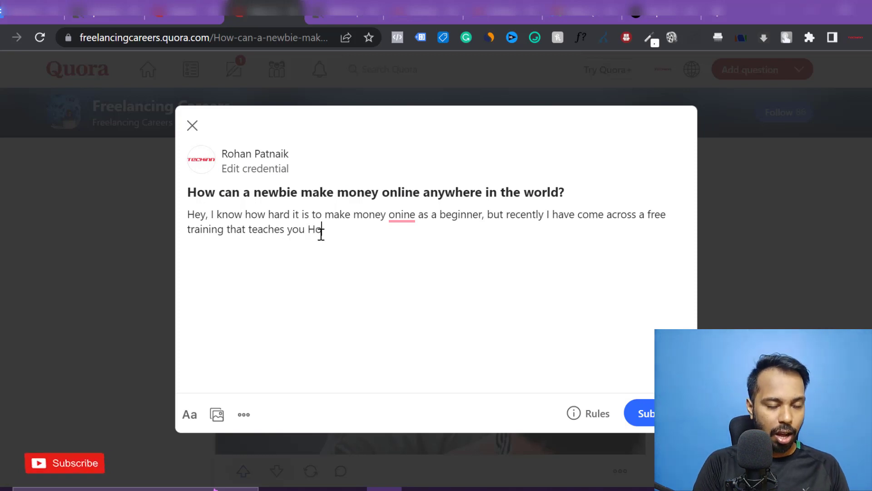
{"action": "type", "text": "w One can m"}
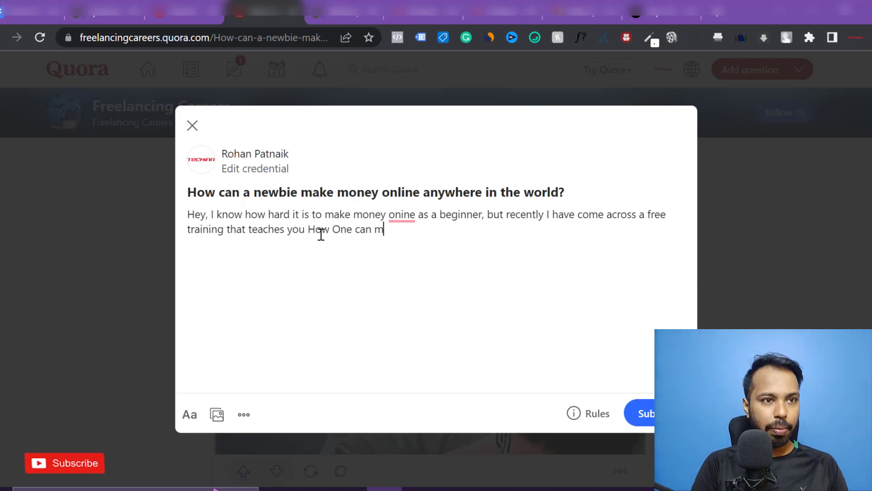
{"action": "type", "text": "ake"}
{"action": "key", "text": "ctrl+v"}
{"action": "key", "text": "shift+Right"}
{"action": "key", "text": "shift+Right"}
{"action": "key", "text": "shift+Right"}
{"action": "key", "text": "shift+Right"}
{"action": "key", "text": "shift+Right"}
{"action": "key", "text": "shift+Right"}
{"action": "key", "text": "shift+Right"}
{"action": "key", "text": "shift+Right"}
{"action": "key", "text": "shift+Right"}
{"action": "key", "text": "shift+Right"}
{"action": "key", "text": "shift+Right"}
{"action": "key", "text": "shift+Right"}
{"action": "key", "text": "BackSpace"}
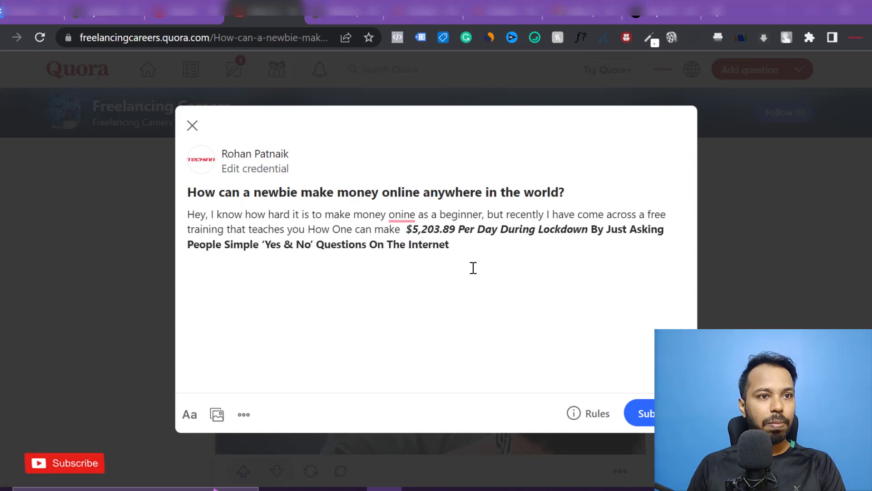
{"action": "key", "text": "BackSpace"}
{"action": "double_click", "coordinate": [426, 235]}
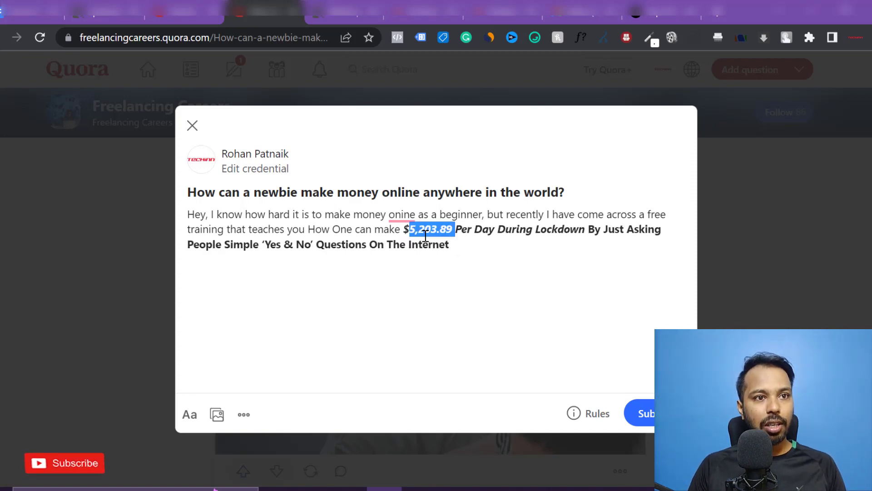
{"action": "key", "text": "ctrl+a"}
{"action": "left_click", "coordinate": [426, 235]}
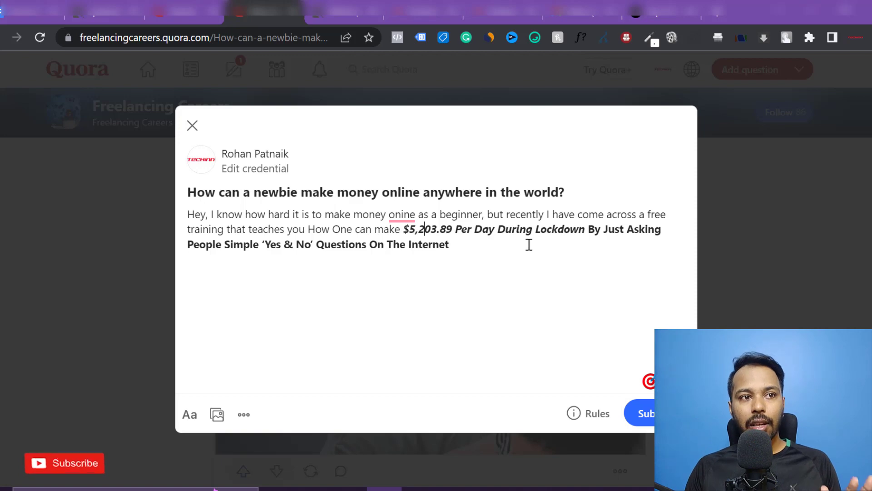
{"action": "left_click", "coordinate": [496, 253]}
{"action": "type", "text": ". If you really w"}
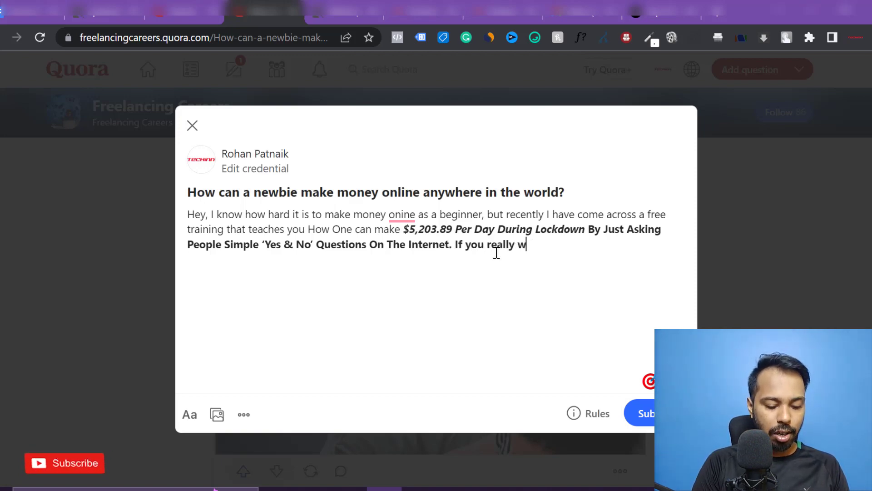
{"action": "type", "text": "ant to "}
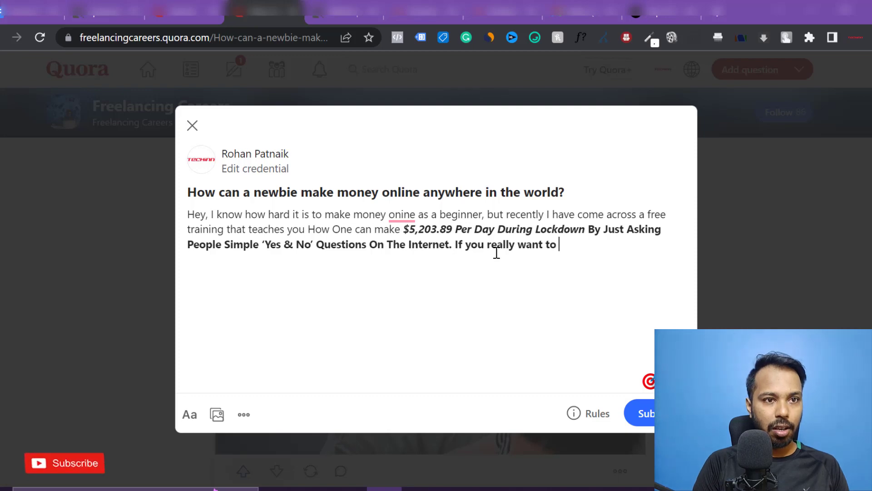
{"action": "type", "text": "make money onli"}
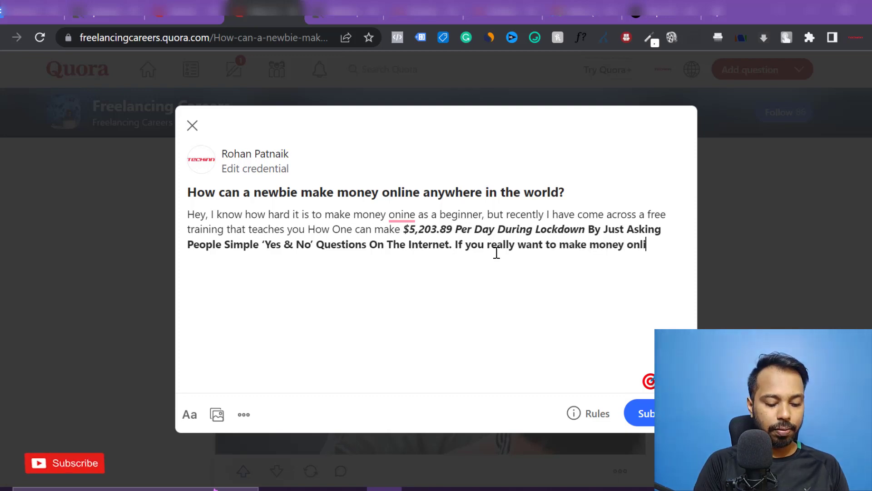
{"action": "type", "text": "ne, just email m"}
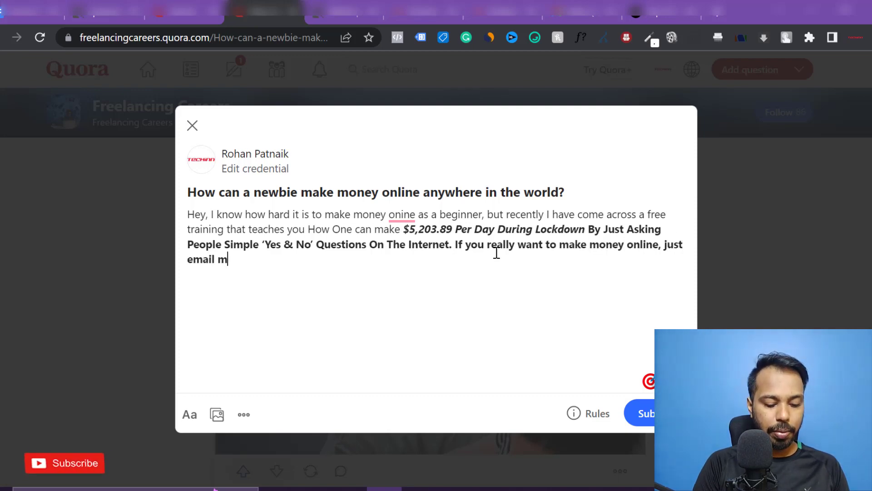
{"action": "type", "text": "e at"}
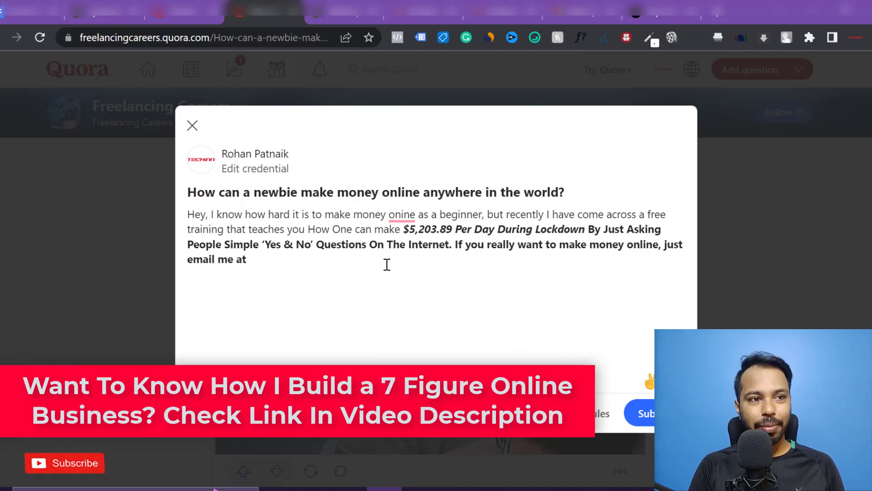
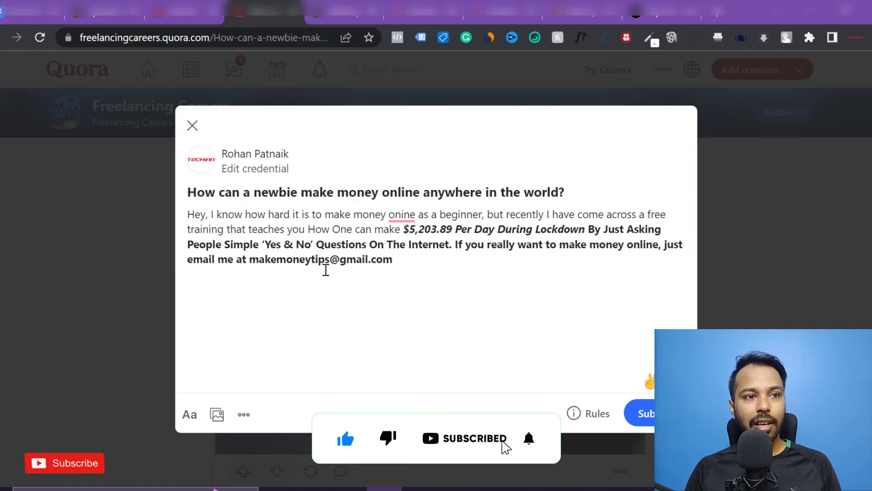
- Type the rest of the contact e-mail address and put spaces around its @ sign
{"action": "left_click", "coordinate": [331, 259]}
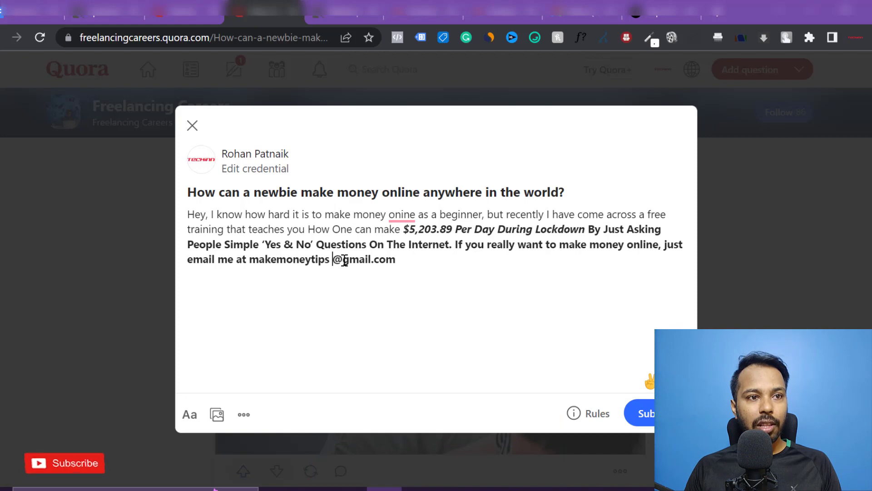
{"action": "left_click", "coordinate": [344, 260]}
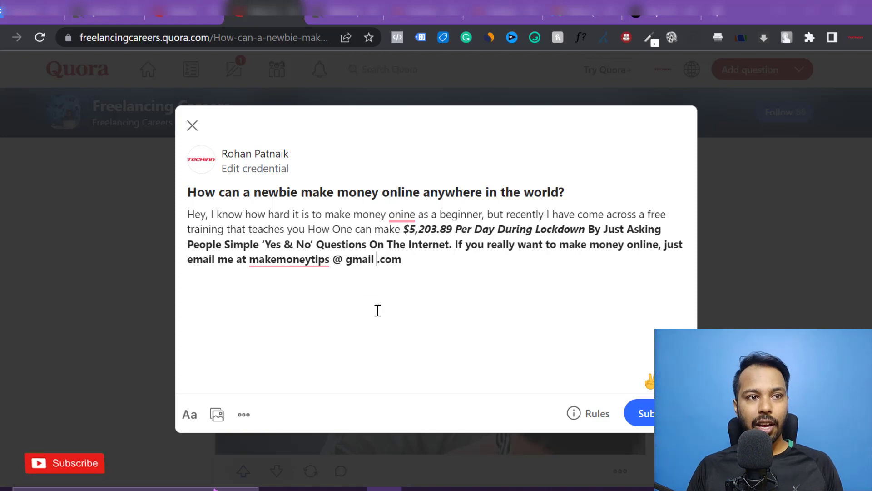
- Insert a space before '.com' in the e-mail address and return to the line's end
{"action": "left_click", "coordinate": [352, 260]}
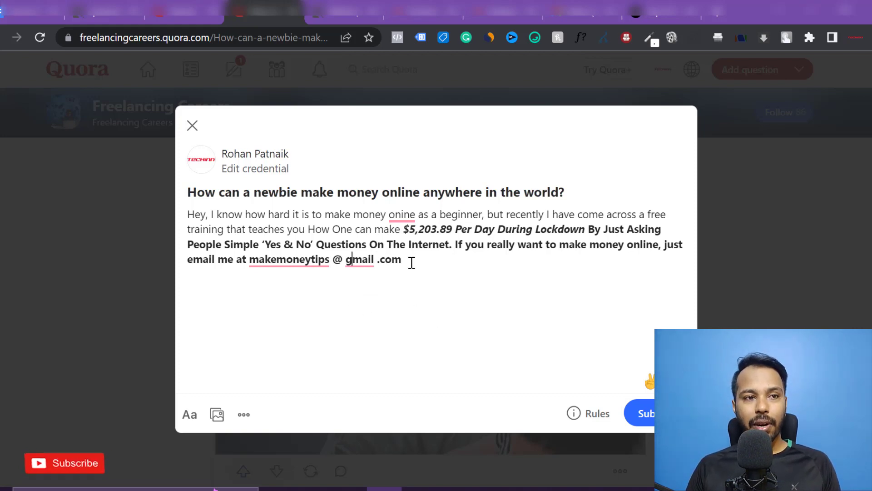
{"action": "mouse_move", "coordinate": [255, 260]}
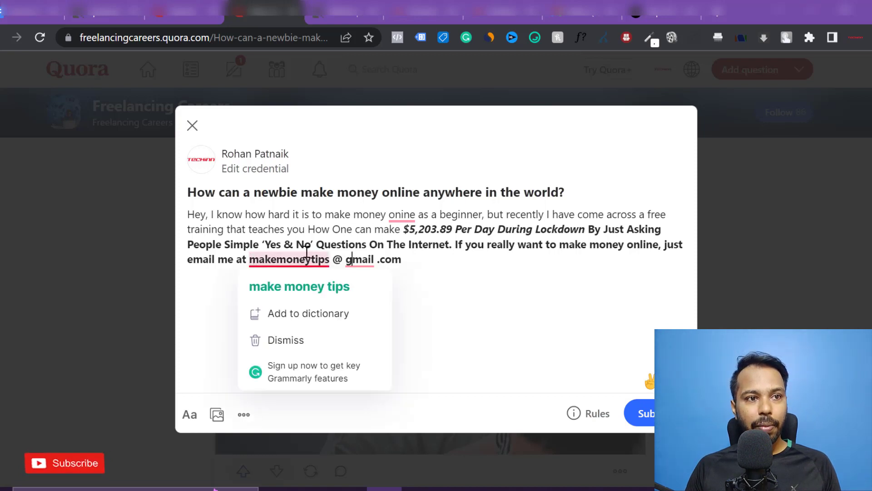
{"action": "left_click", "coordinate": [450, 255]}
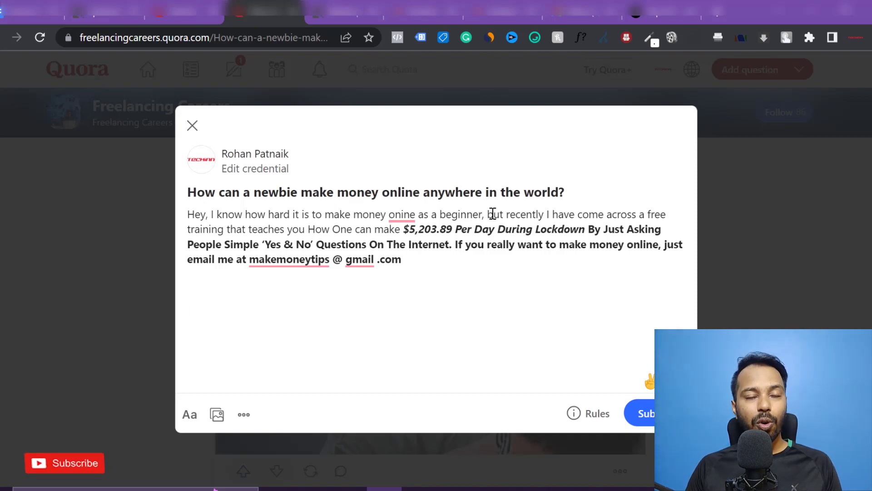
- Copy the '10 proven ways to make money online' heading through method one into the answer
{"action": "left_click", "coordinate": [645, 11]}
{"action": "scroll", "coordinate": [375, 281], "scroll_direction": "down", "scroll_amount": 10}
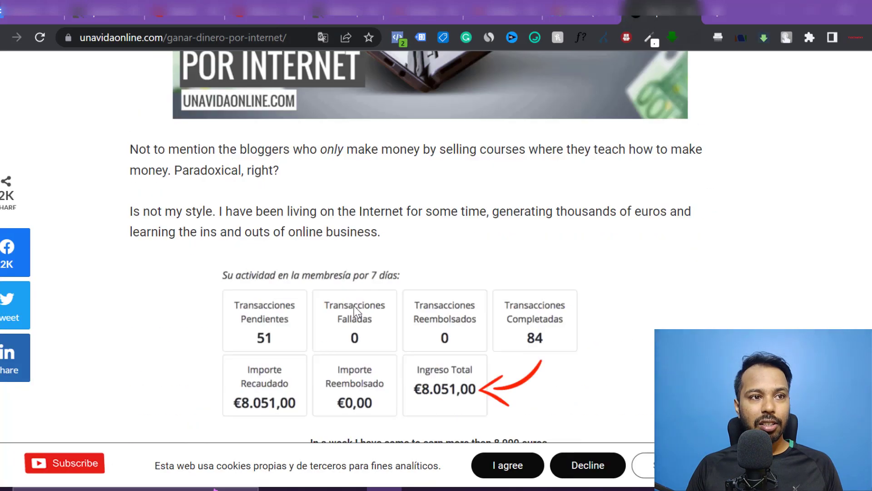
{"action": "scroll", "coordinate": [355, 307], "scroll_direction": "down", "scroll_amount": 15}
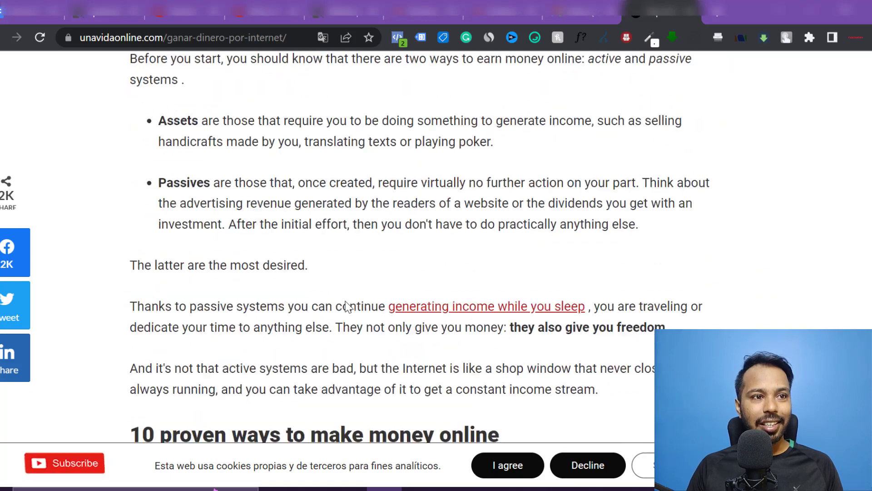
{"action": "scroll", "coordinate": [348, 304], "scroll_direction": "down", "scroll_amount": 6}
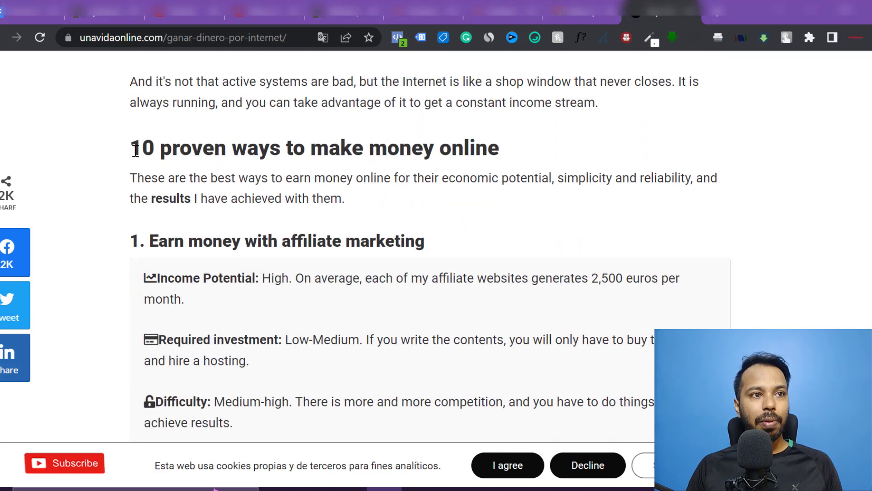
{"action": "left_click_drag", "start_coordinate": [135, 150], "coordinate": [432, 241]}
{"action": "key", "text": "ctrl+c"}
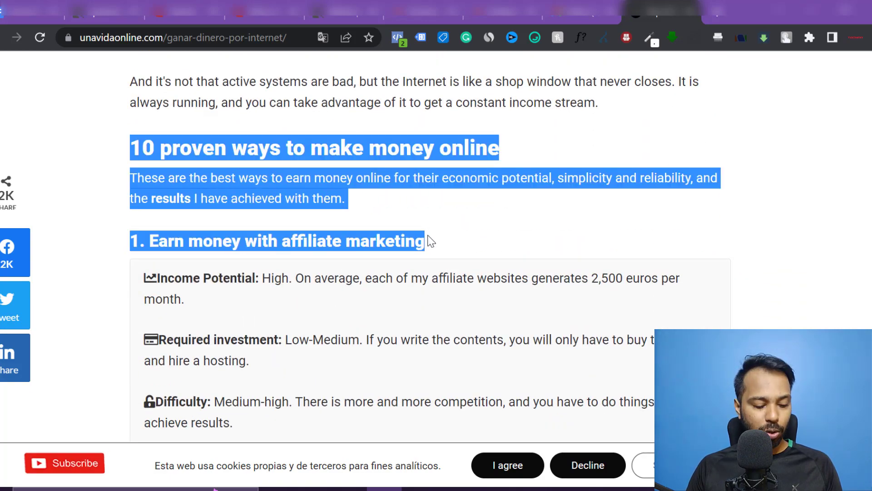
{"action": "key", "text": "ctrl+4"}
{"action": "mouse_move", "coordinate": [367, 265]}
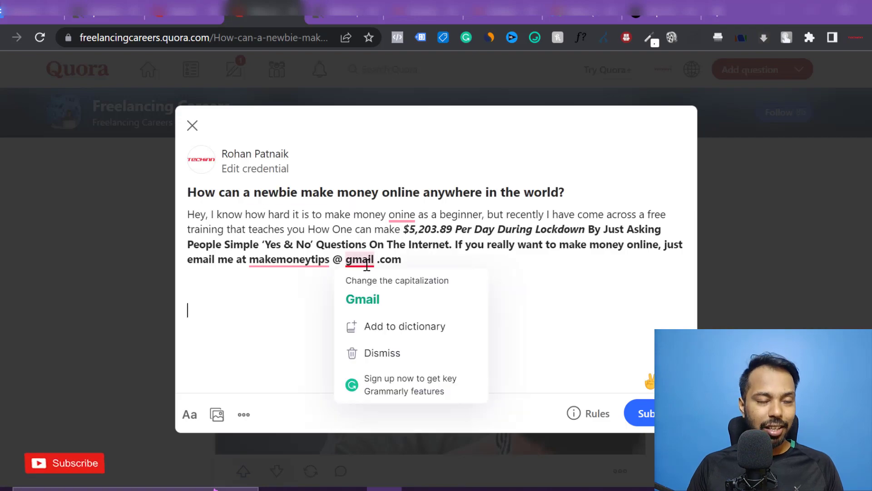
{"action": "key", "text": "ctrl+v"}
{"action": "scroll", "coordinate": [327, 309], "scroll_direction": "down", "scroll_amount": 1}
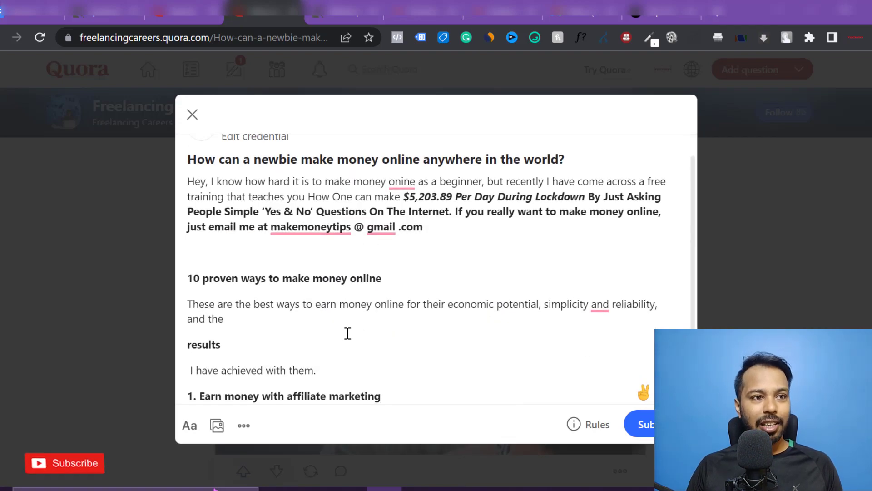
{"action": "scroll", "coordinate": [444, 164], "scroll_direction": "up", "scroll_amount": 1}
- Copy the Adsense method heading from the article and paste it as item 2
{"action": "key", "text": "ctrl+9"}
{"action": "scroll", "coordinate": [350, 264], "scroll_direction": "down", "scroll_amount": 8}
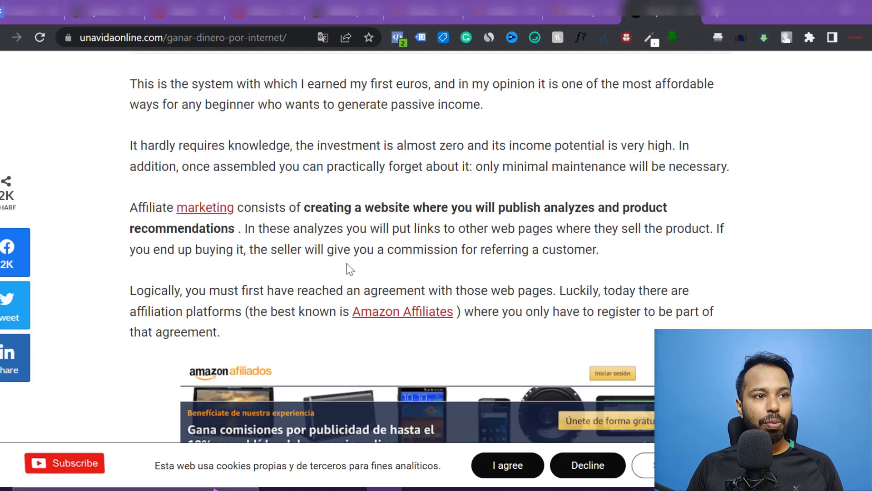
{"action": "scroll", "coordinate": [348, 264], "scroll_direction": "down", "scroll_amount": 20}
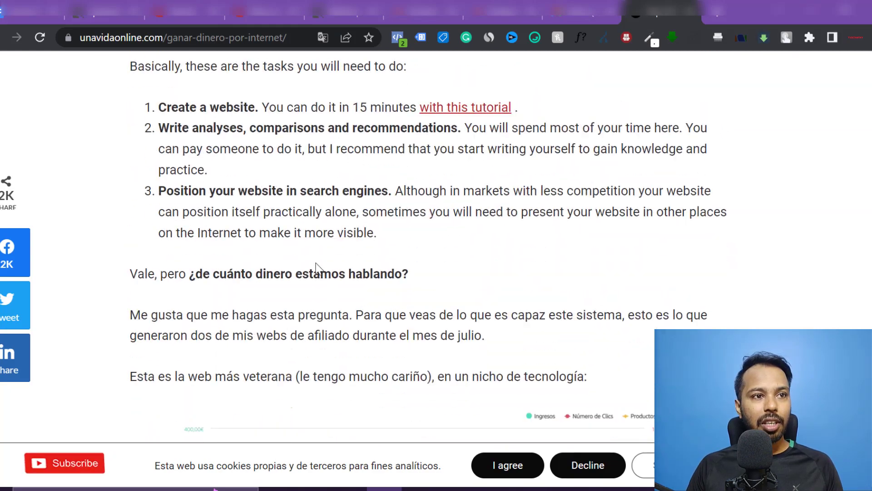
{"action": "scroll", "coordinate": [316, 268], "scroll_direction": "down", "scroll_amount": 20}
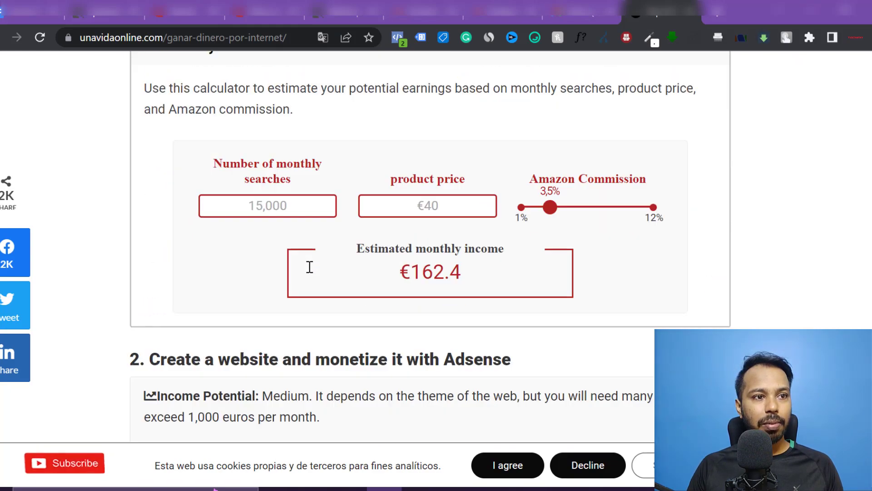
{"action": "scroll", "coordinate": [309, 266], "scroll_direction": "down", "scroll_amount": 5}
{"action": "left_click_drag", "start_coordinate": [131, 145], "coordinate": [526, 144]}
{"action": "key", "text": "ctrl+c"}
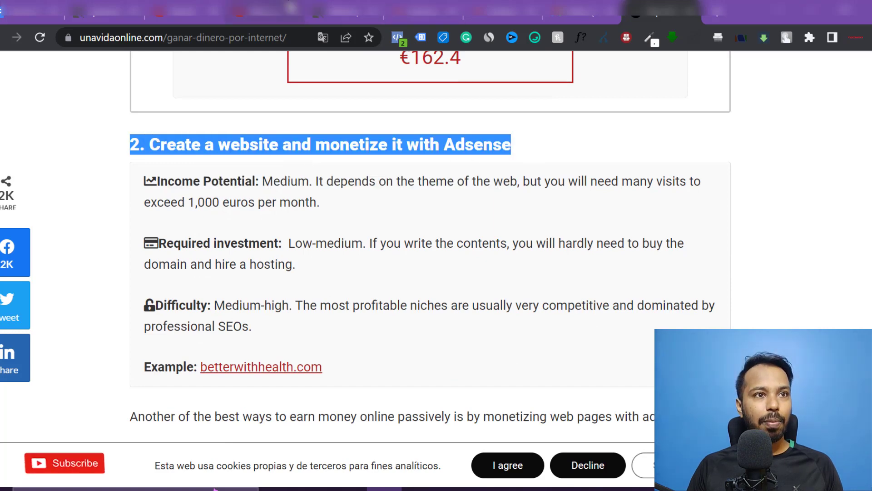
{"action": "left_click", "coordinate": [289, 6]}
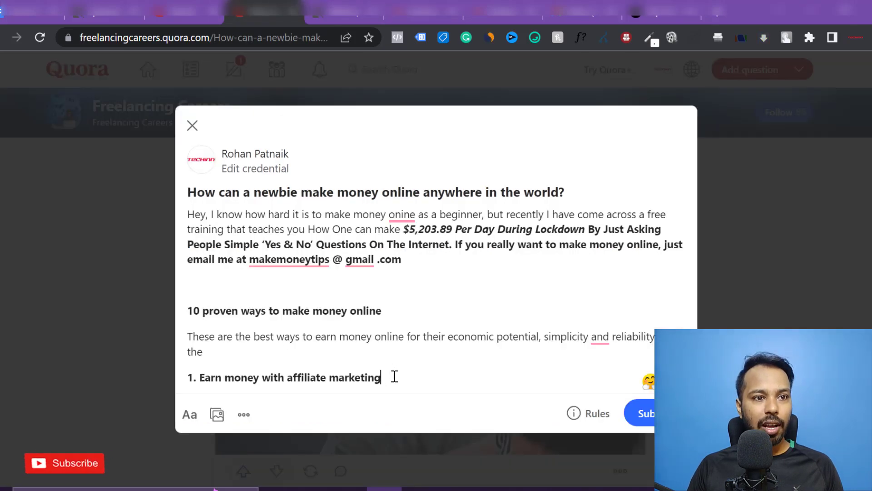
{"action": "key", "text": "Return"}
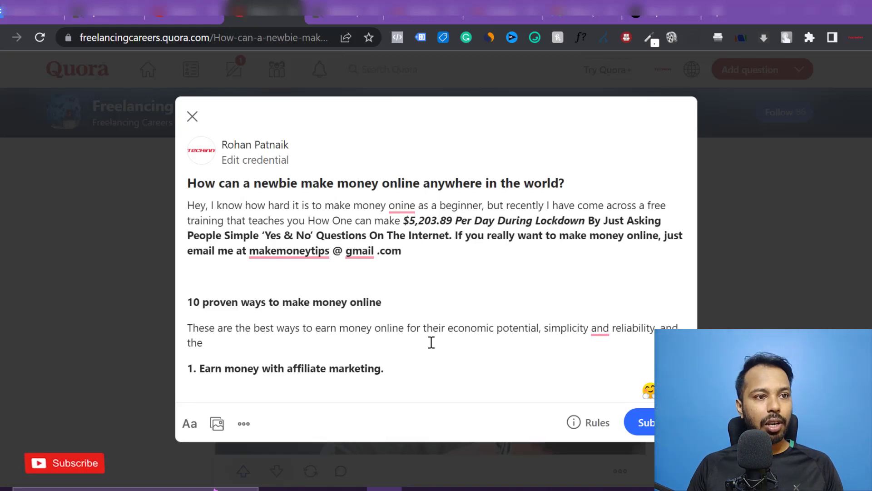
{"action": "key", "text": "ctrl+v"}
{"action": "left_click", "coordinate": [661, 6]}
{"action": "scroll", "coordinate": [300, 272], "scroll_direction": "up", "scroll_amount": 5}
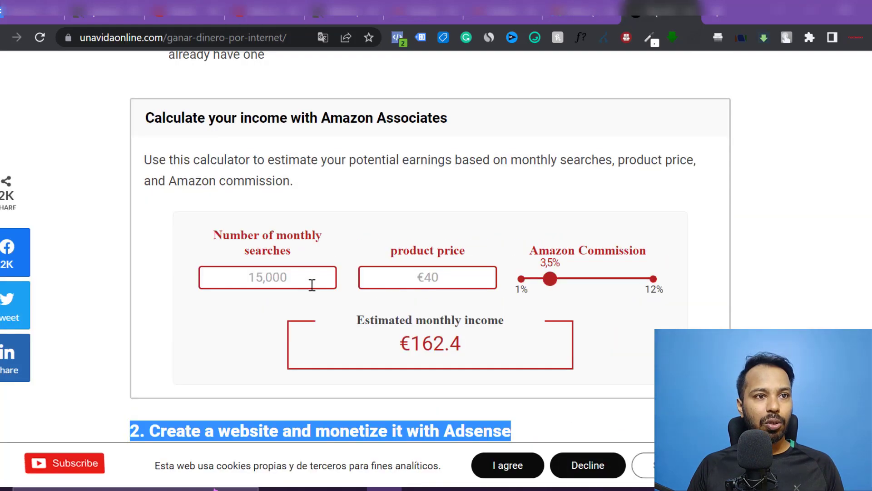
{"action": "scroll", "coordinate": [421, 247], "scroll_direction": "up", "scroll_amount": 6}
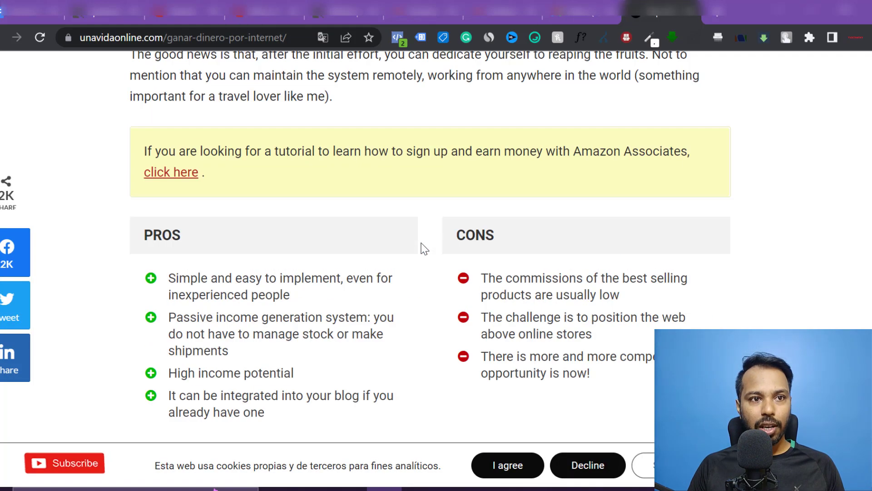
{"action": "scroll", "coordinate": [424, 247], "scroll_direction": "down", "scroll_amount": 14}
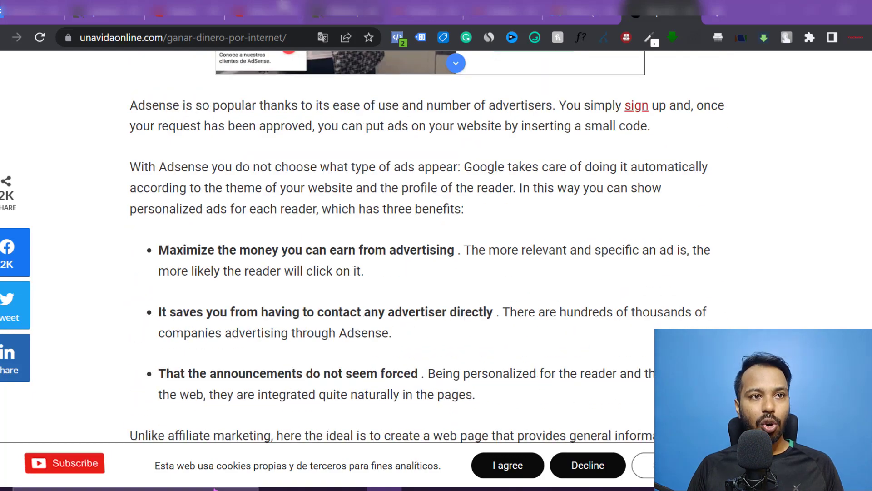
{"action": "left_click", "coordinate": [283, 10]}
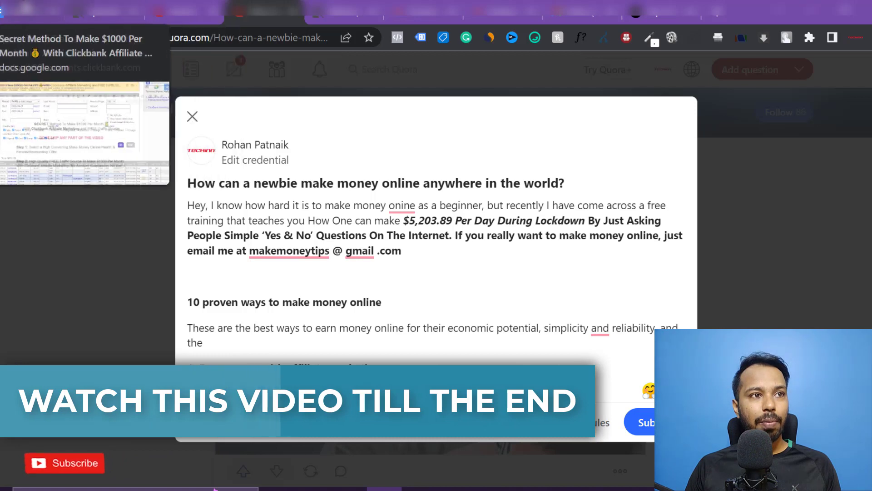
- Set the Step 3 text colour to black in the Secret Method document
{"action": "left_click", "coordinate": [144, 10]}
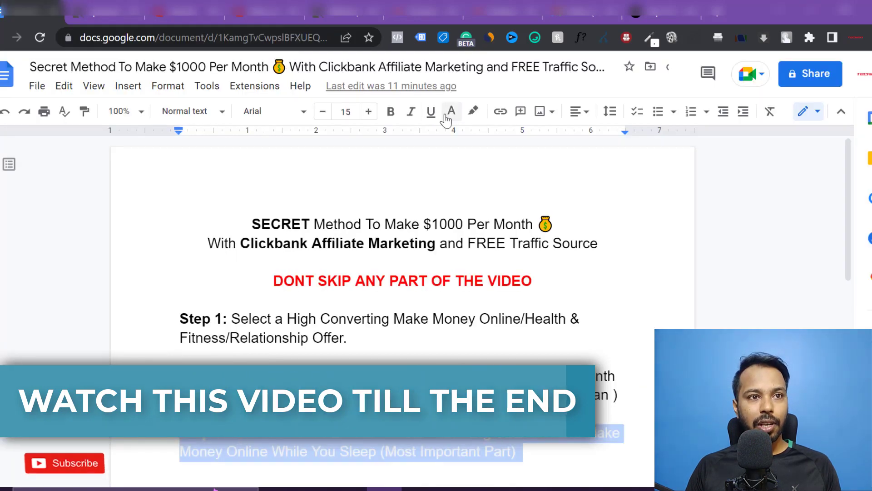
{"action": "left_click", "coordinate": [445, 117]}
{"action": "left_click", "coordinate": [455, 182]}
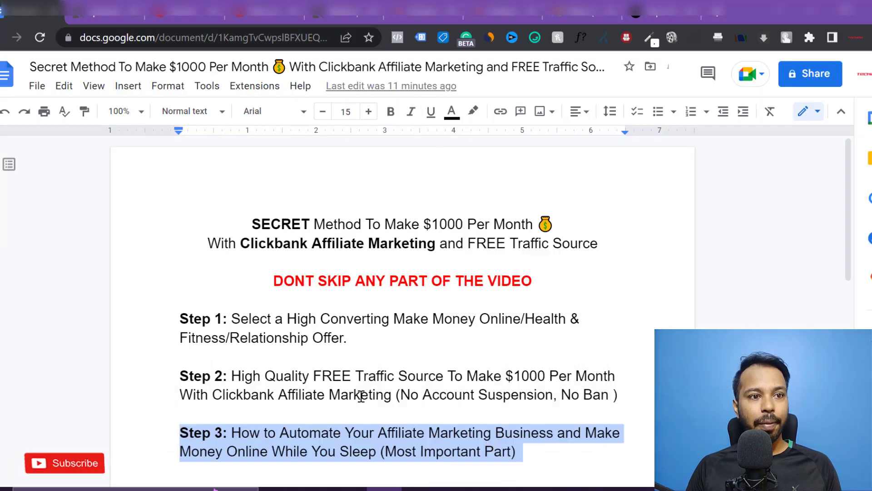
{"action": "left_click", "coordinate": [329, 434]}
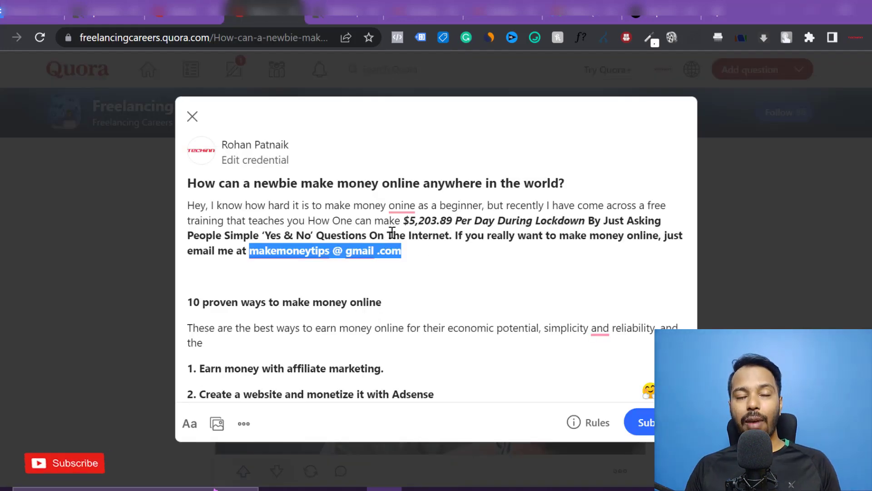
{"action": "left_click", "coordinate": [116, 16]}
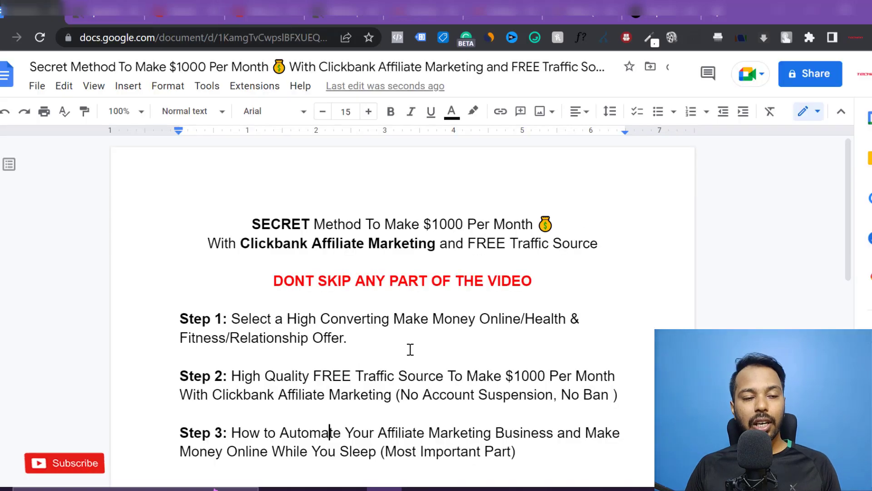
{"action": "left_click", "coordinate": [590, 18]}
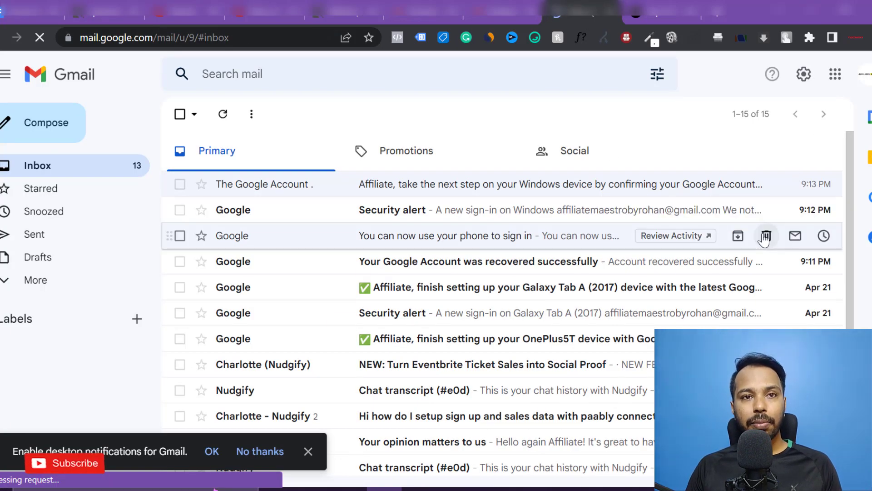
- Open Gmail's full settings and scroll the General tab down to Vacation responder
{"action": "left_click", "coordinate": [804, 75]}
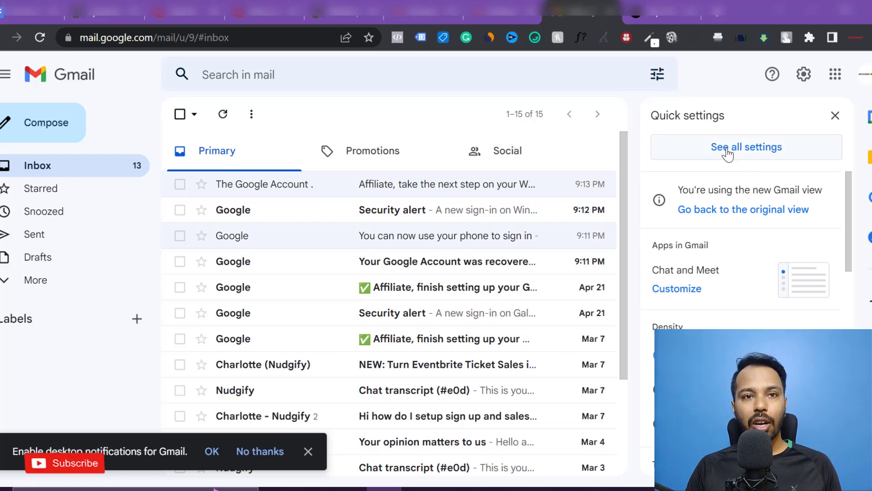
{"action": "left_click", "coordinate": [727, 152]}
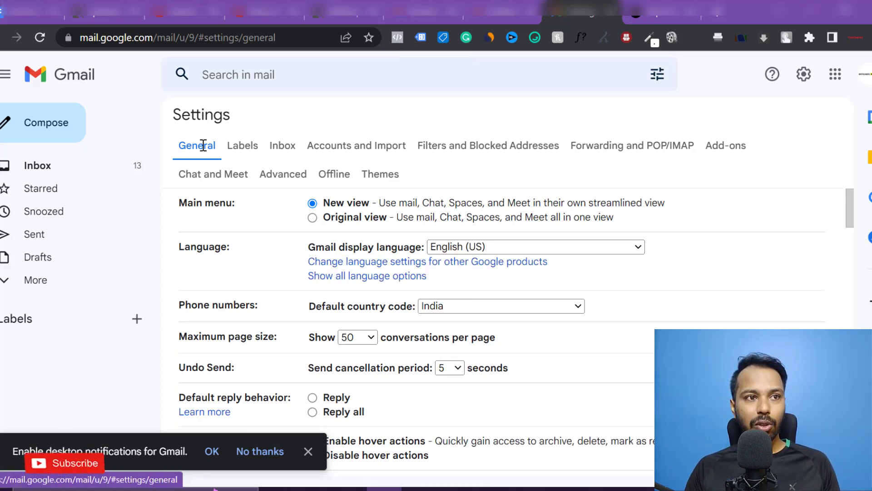
{"action": "scroll", "coordinate": [377, 245], "scroll_direction": "down", "scroll_amount": 15}
{"action": "scroll", "coordinate": [379, 250], "scroll_direction": "down", "scroll_amount": 10}
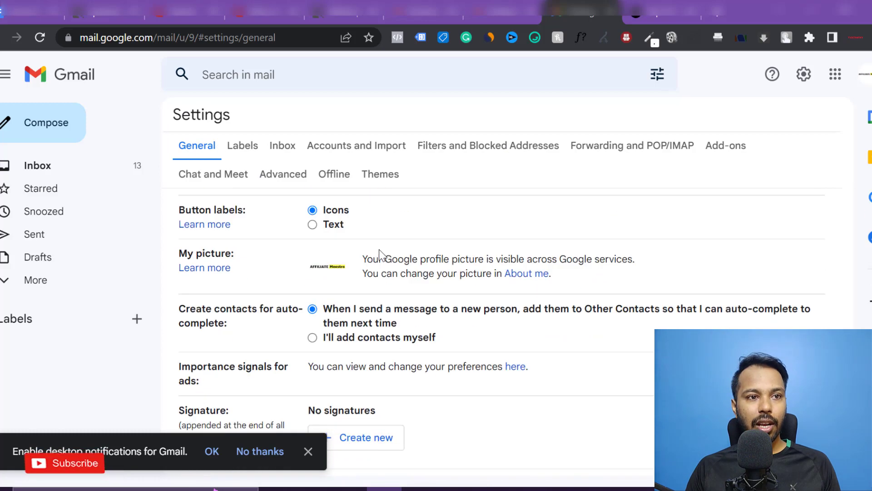
{"action": "scroll", "coordinate": [378, 253], "scroll_direction": "up", "scroll_amount": 3}
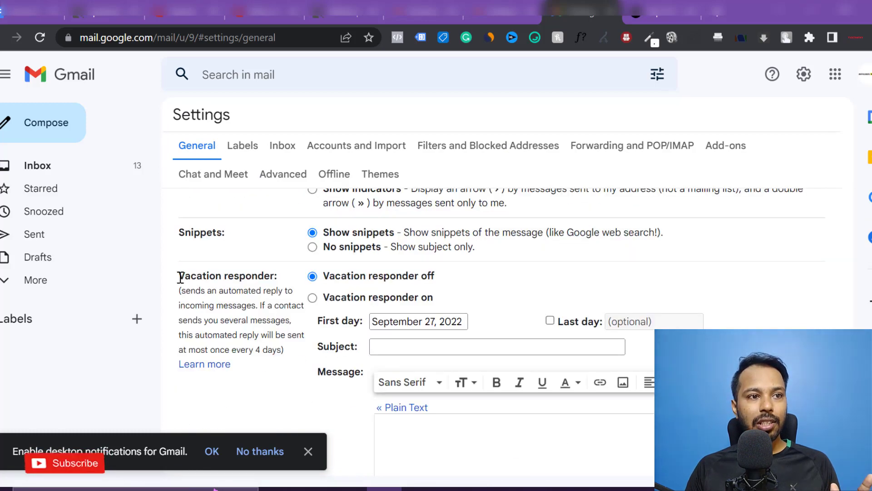
{"action": "left_click_drag", "start_coordinate": [179, 275], "coordinate": [279, 273]}
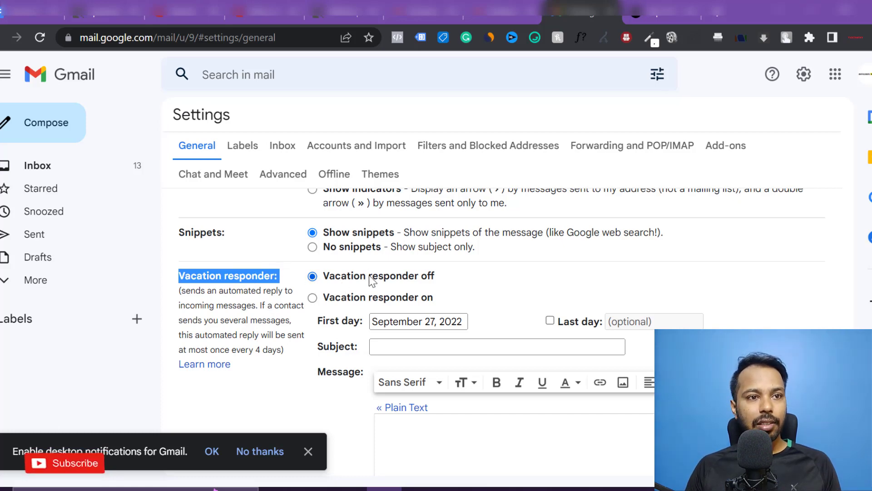
- Switch the vacation responder on and paste the subject 'F'ree Training To Make M0ney From Home'
{"action": "left_click", "coordinate": [311, 299]}
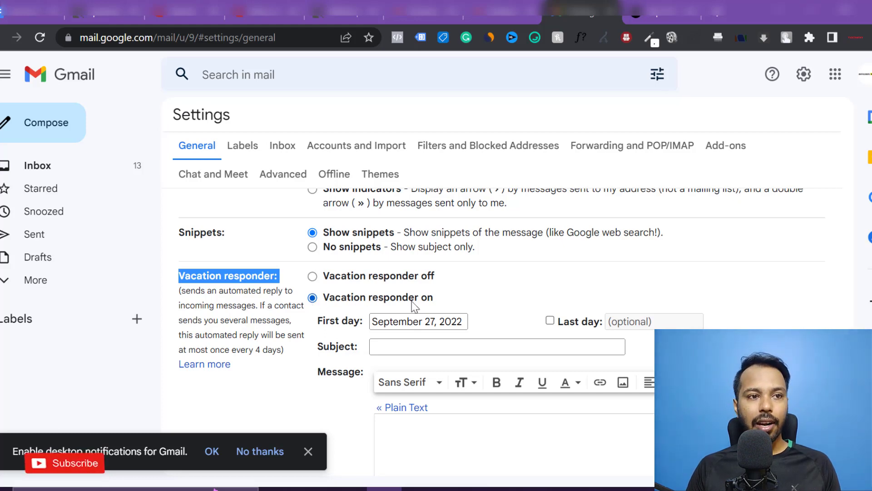
{"action": "left_click", "coordinate": [390, 349]}
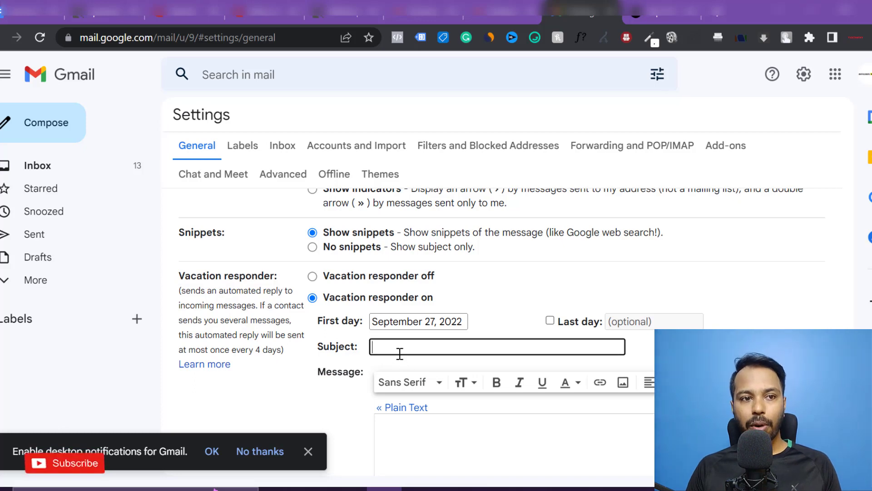
{"action": "key", "text": "ctrl+2"}
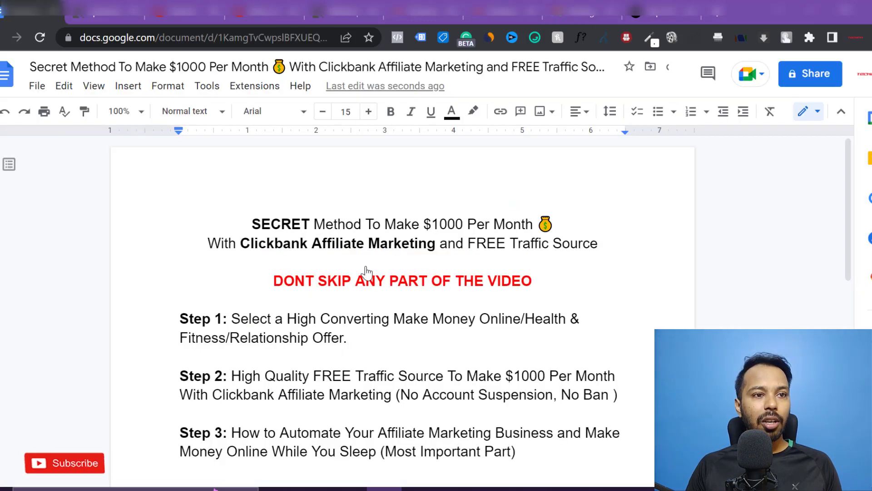
{"action": "scroll", "coordinate": [361, 281], "scroll_direction": "down", "scroll_amount": 6}
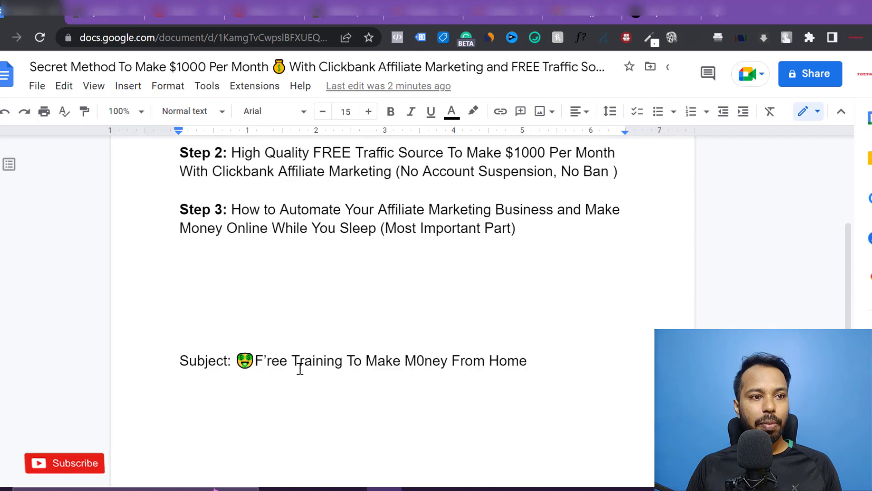
{"action": "left_click_drag", "start_coordinate": [238, 314], "coordinate": [526, 313]}
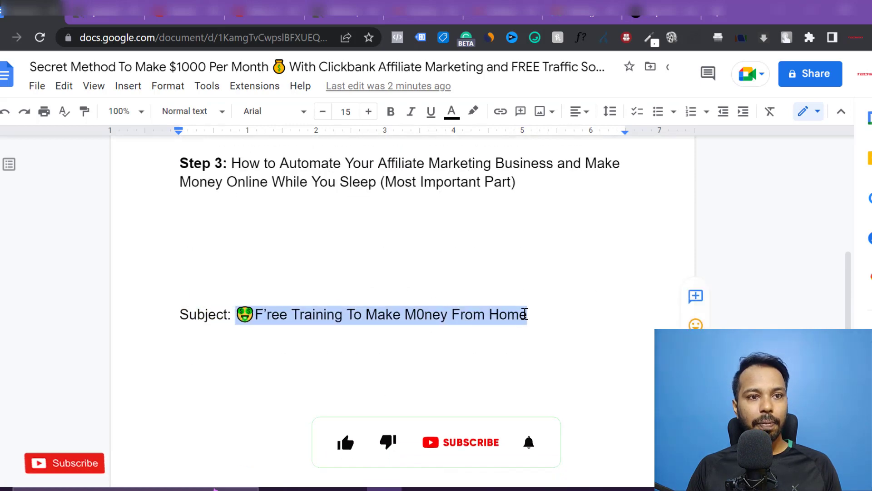
{"action": "key", "text": "ctrl+c"}
{"action": "key", "text": "ctrl+1"}
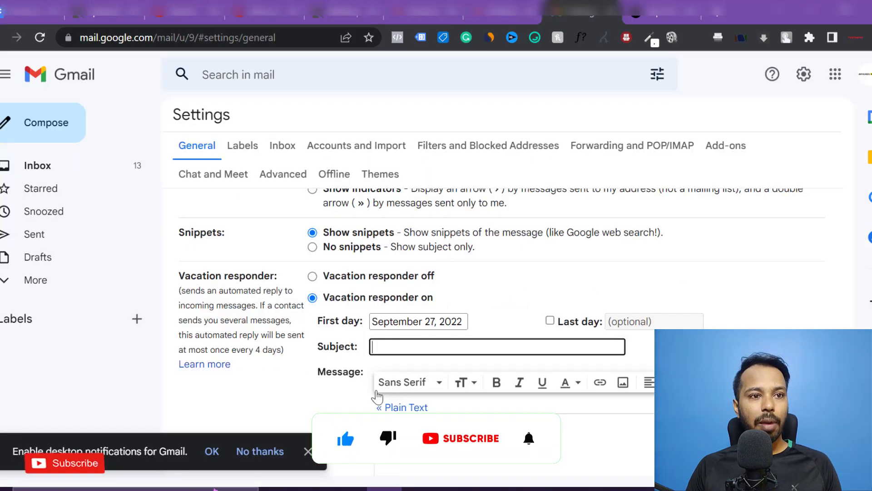
{"action": "key", "text": "ctrl+v"}
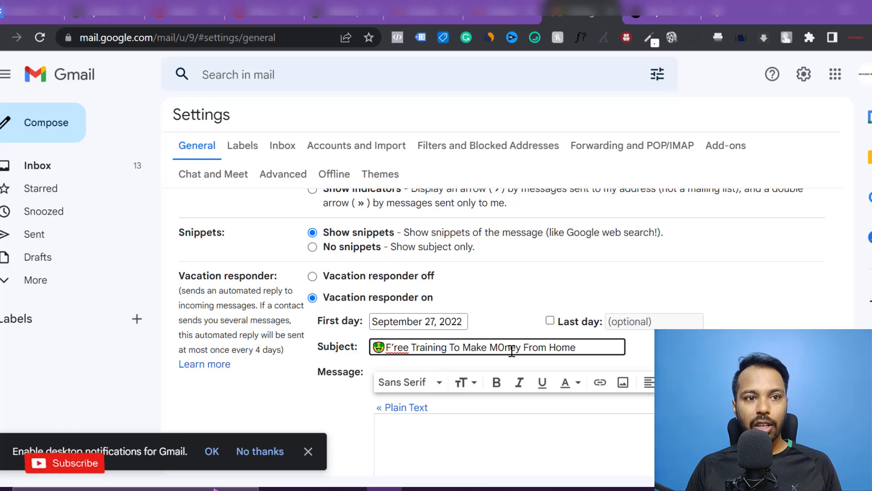
{"action": "scroll", "coordinate": [577, 359], "scroll_direction": "down", "scroll_amount": 2}
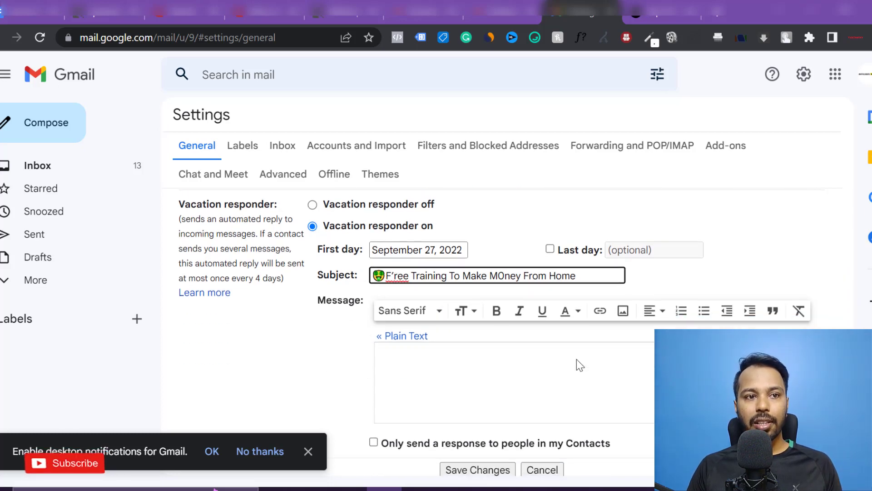
- Start the auto-reply with 'Hey there,' and a line thanking readers for checking the Quora answer
{"action": "left_click", "coordinate": [449, 356]}
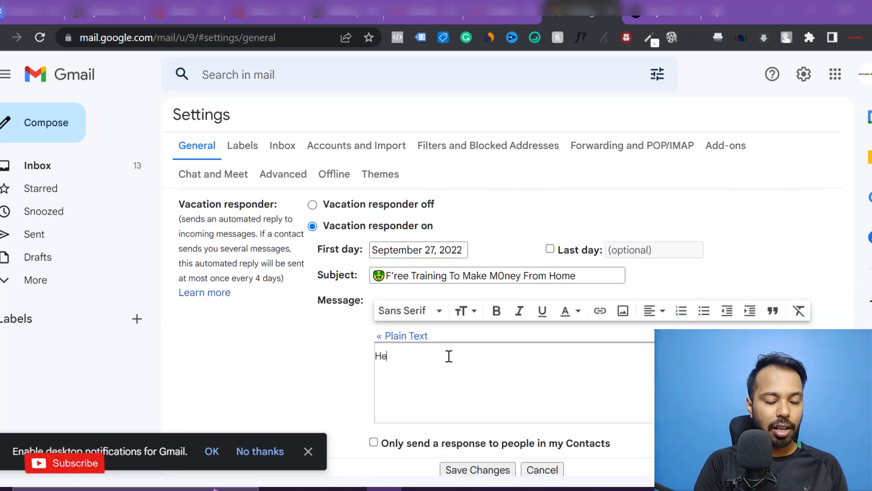
{"action": "type", "text": "Hey there,"}
{"action": "key", "text": "Return"}
{"action": "key", "text": "Return"}
{"action": "type", "text": "Thanks f"}
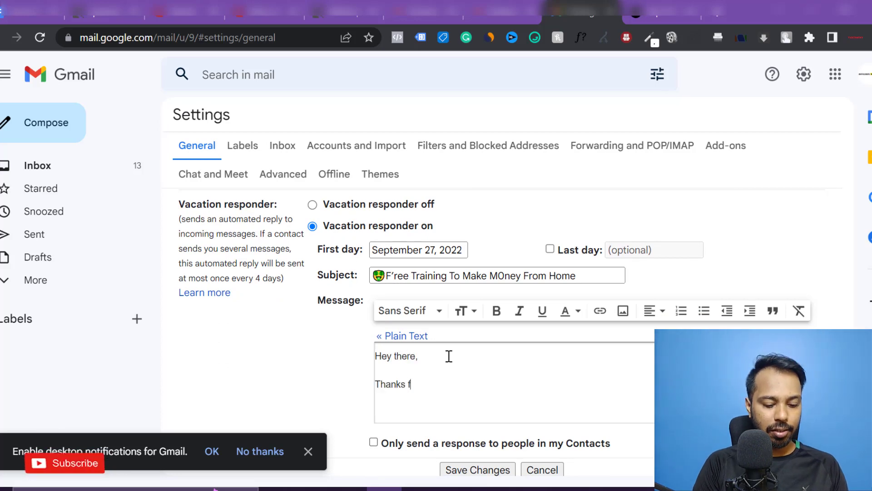
{"action": "type", "text": "or checking m"}
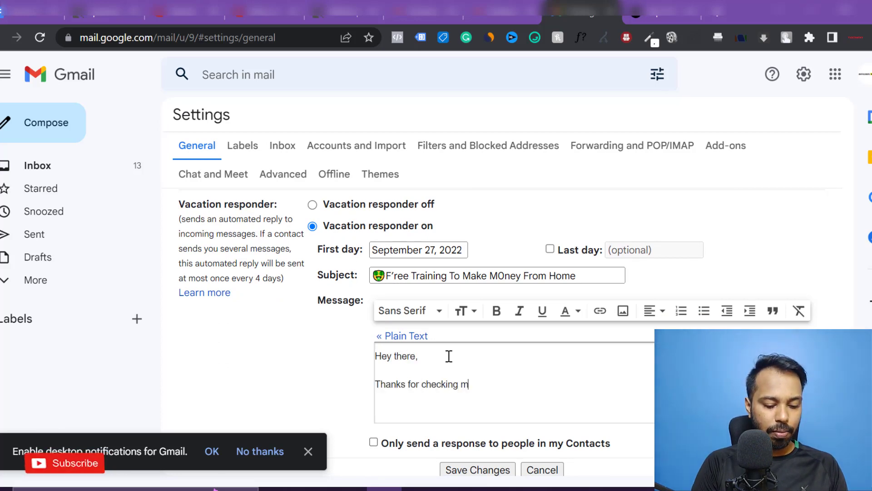
{"action": "type", "text": "y answer in quo"}
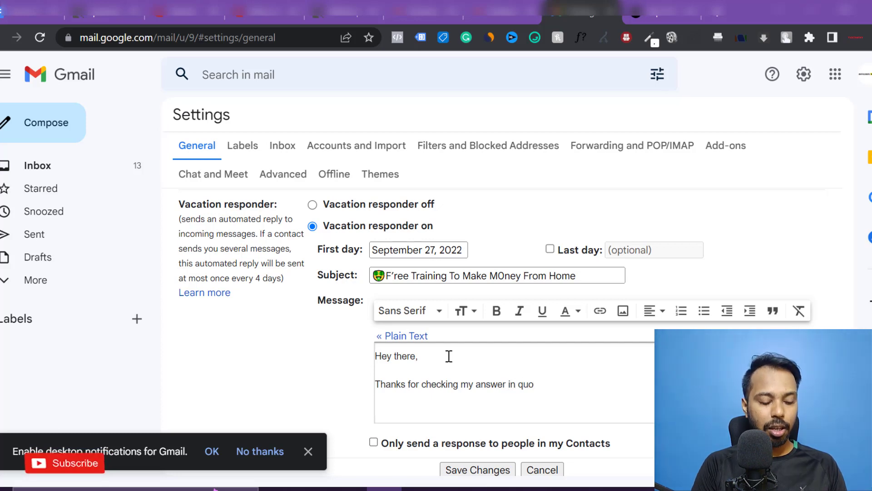
{"action": "type", "text": "ra. Here is the link to the free"}
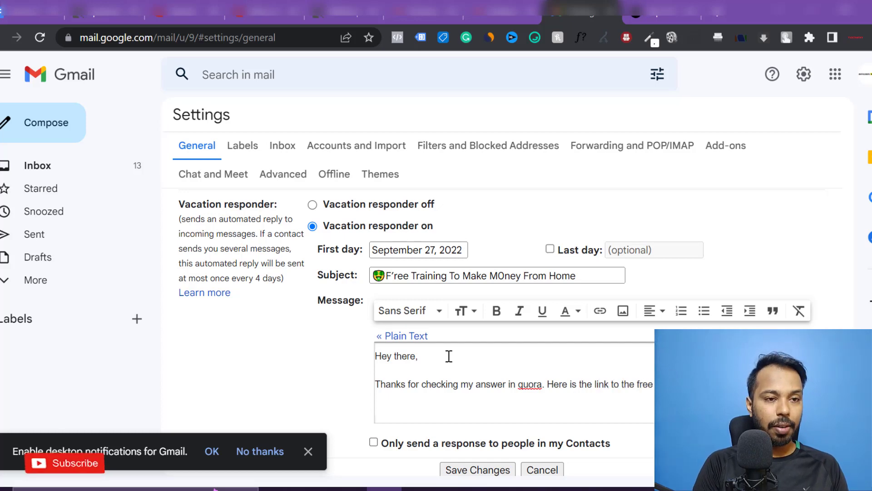
{"action": "key", "text": "Return"}
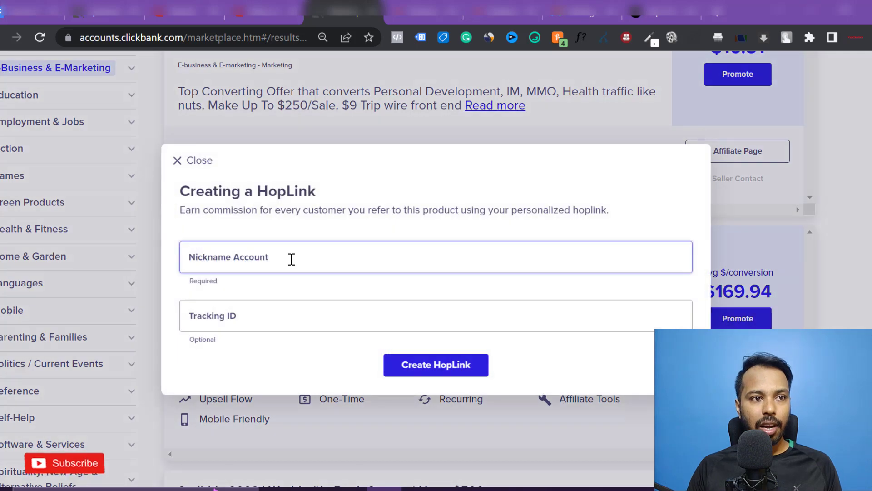
- Enter the account nickname, then generate and copy the encrypted HopLink for The Fast Tracks
{"action": "left_click", "coordinate": [290, 259]}
{"action": "type", "text": "roghan"}
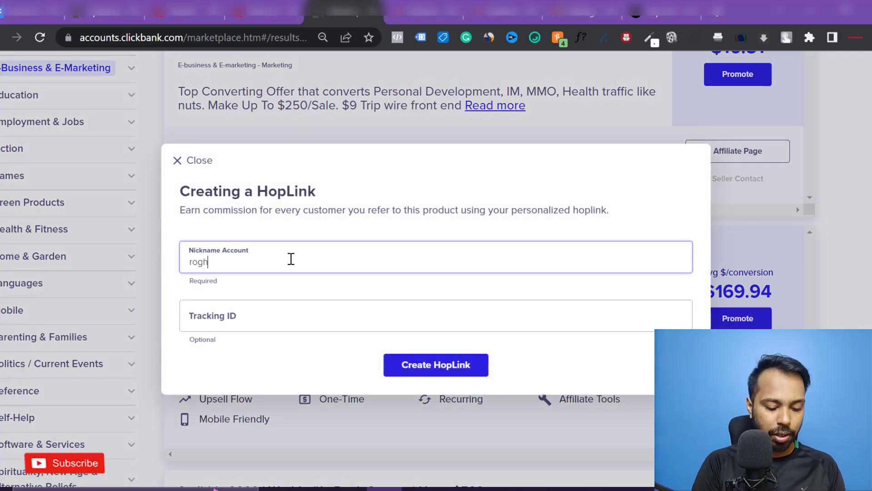
{"action": "key", "text": "BackSpace"}
{"action": "key", "text": "BackSpace"}
{"action": "key", "text": "BackSpace"}
{"action": "key", "text": "BackSpace"}
{"action": "type", "text": "han1"}
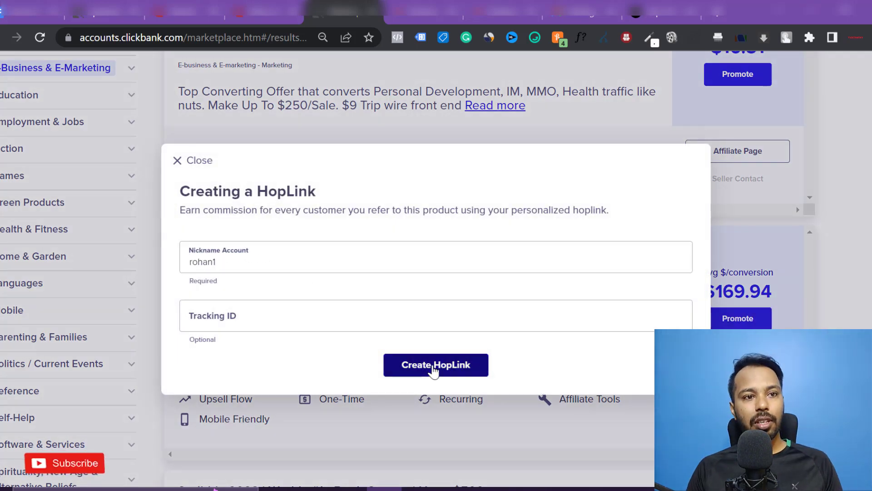
{"action": "left_click", "coordinate": [482, 324]}
{"action": "left_click", "coordinate": [484, 363]}
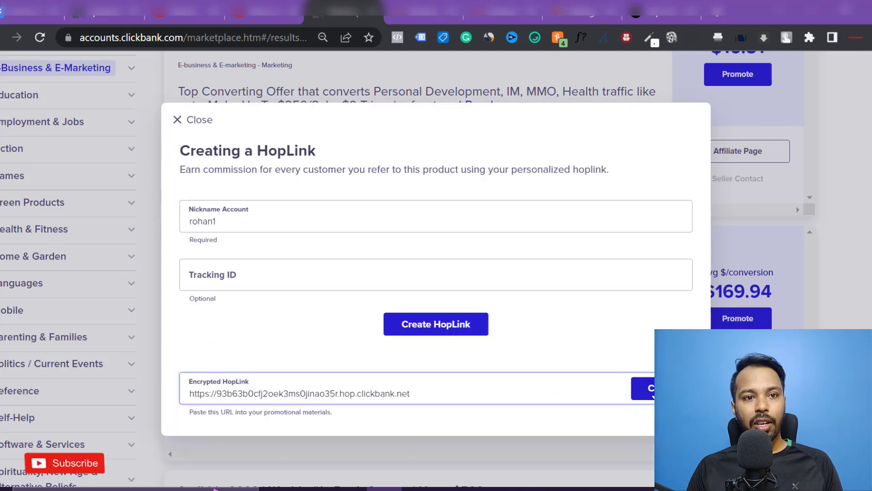
{"action": "left_click", "coordinate": [643, 390]}
- Open a new Chrome incognito window and enter the Bitly site address
{"action": "left_click", "coordinate": [867, 37]}
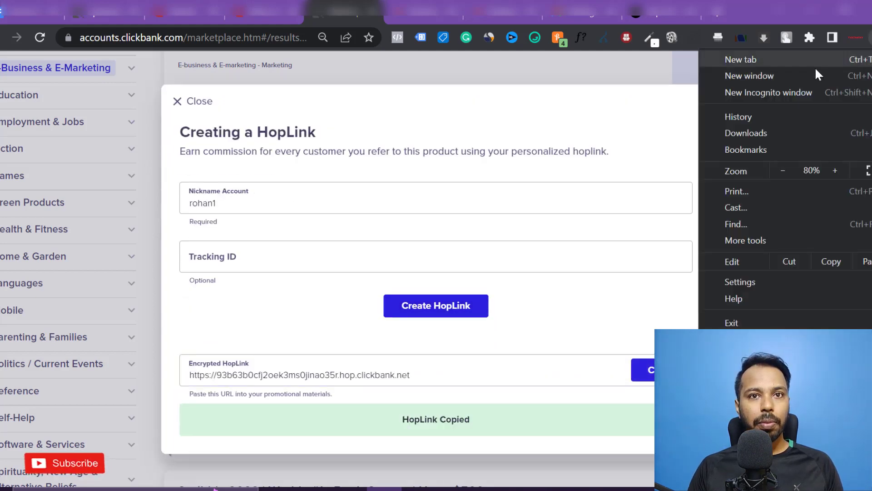
{"action": "left_click", "coordinate": [758, 94]}
{"action": "key", "text": "ctrl+v"}
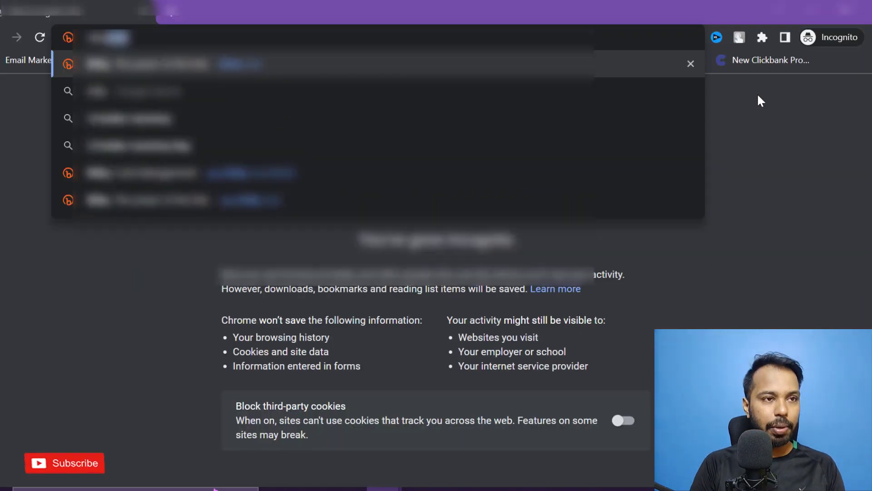
{"action": "key", "text": "Return"}
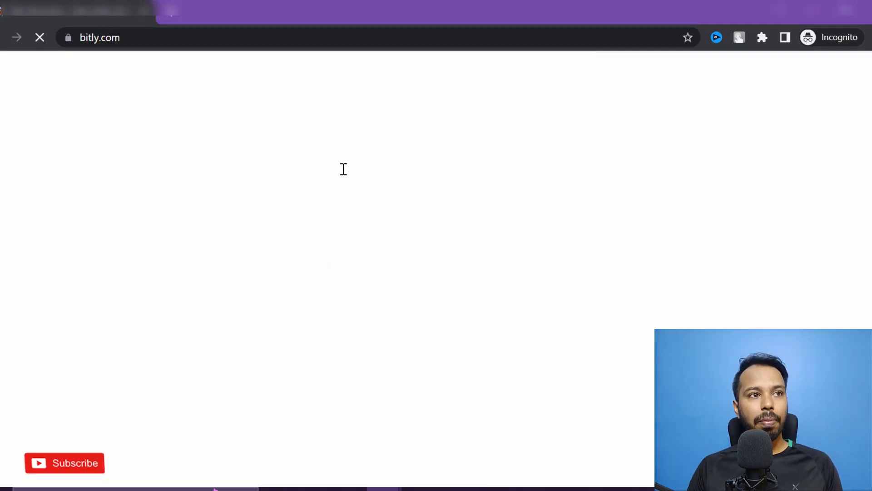
{"action": "left_click", "coordinate": [193, 284]}
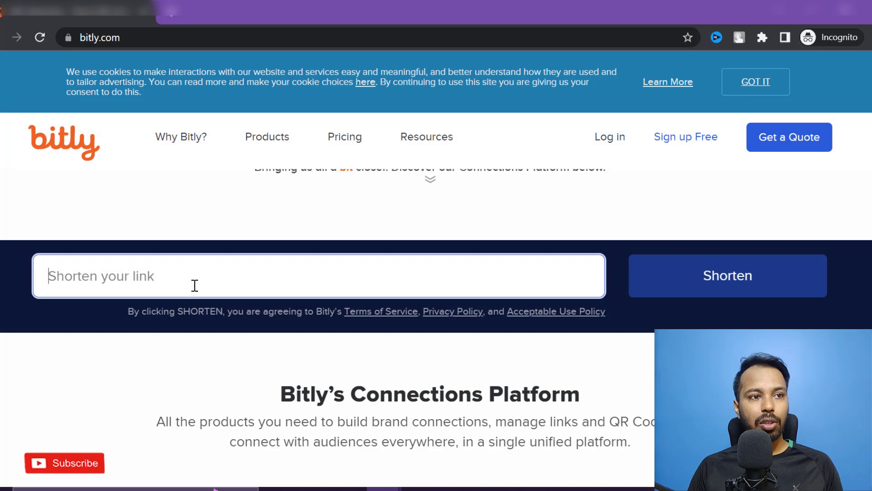
{"action": "key", "text": "ctrl+v"}
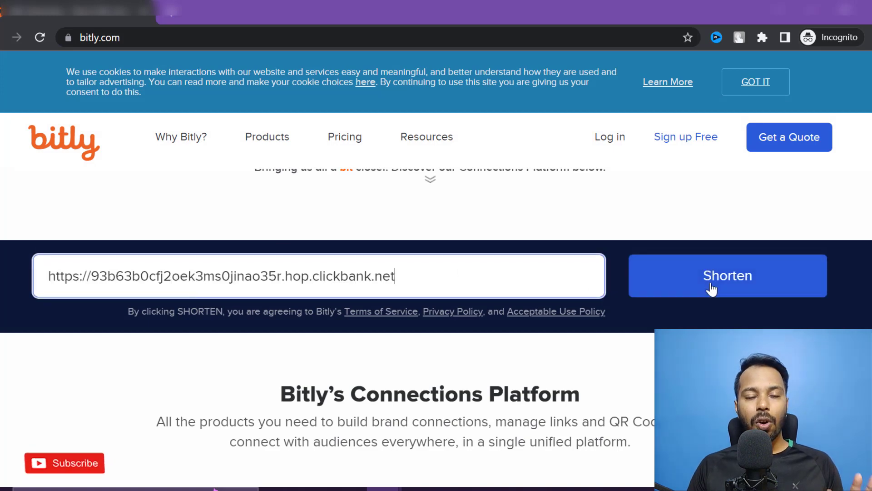
{"action": "left_click", "coordinate": [711, 289]}
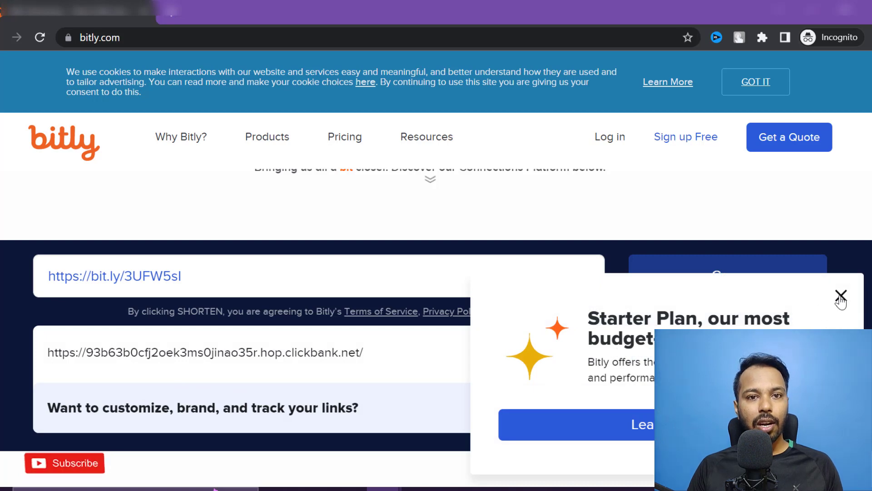
{"action": "left_click", "coordinate": [839, 295]}
- Return to the ClickBank Creating a HopLink window
{"action": "left_click_drag", "start_coordinate": [359, 352], "coordinate": [39, 368]}
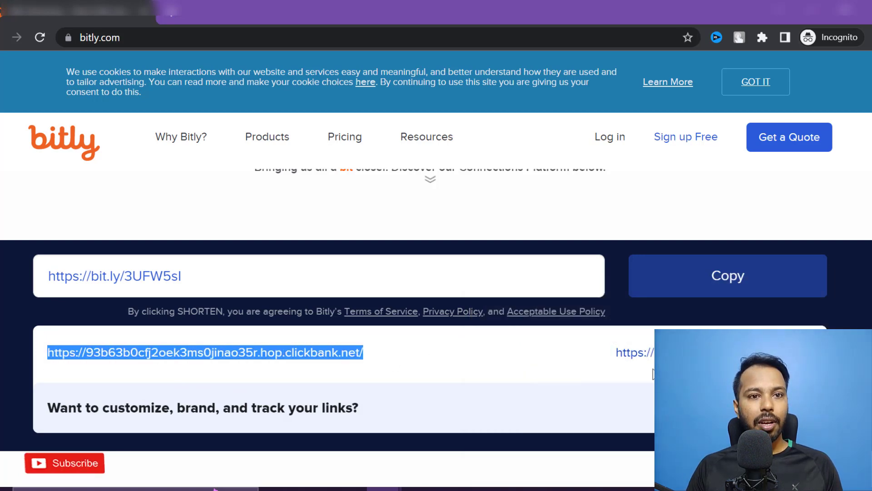
{"action": "left_click", "coordinate": [513, 279]}
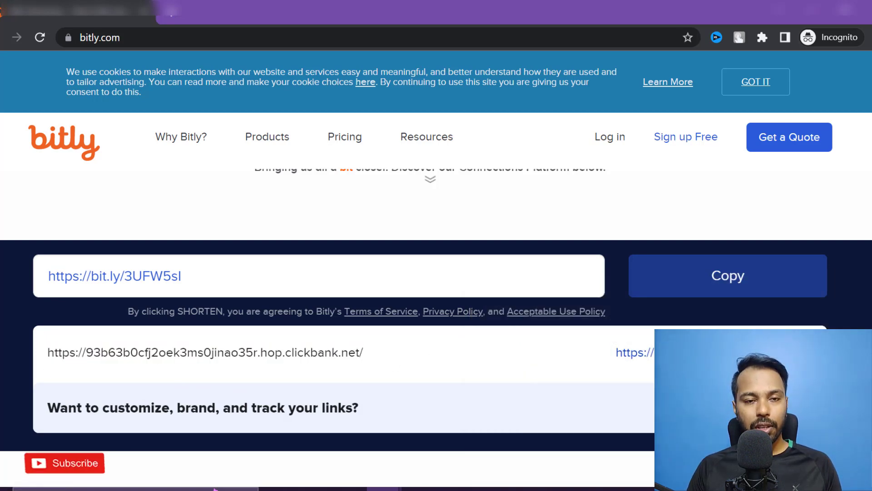
{"action": "key", "text": "alt+Tab"}
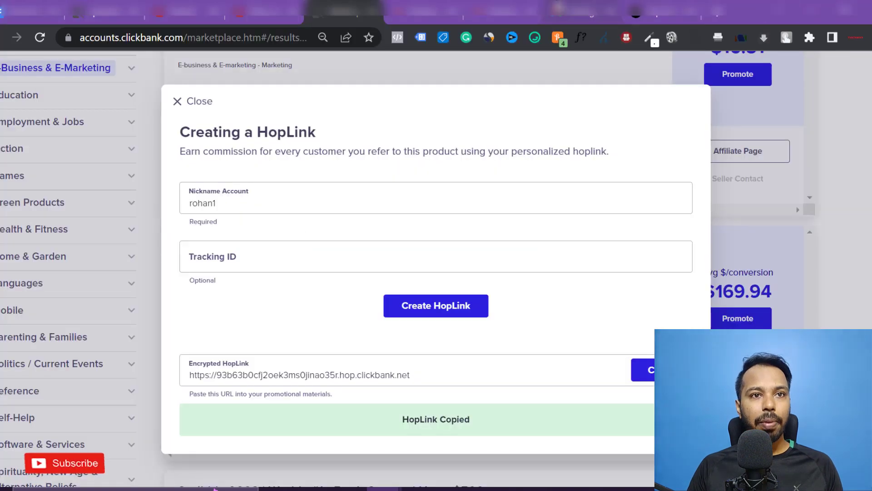
- Paste the bit.ly link on the empty line below the thank-you sentence in Gmail
{"action": "left_click", "coordinate": [559, 11]}
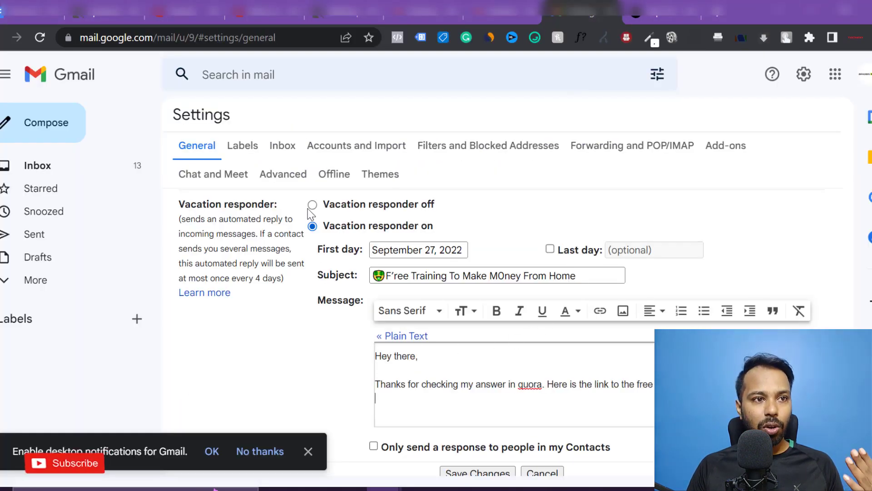
{"action": "left_click", "coordinate": [441, 402]}
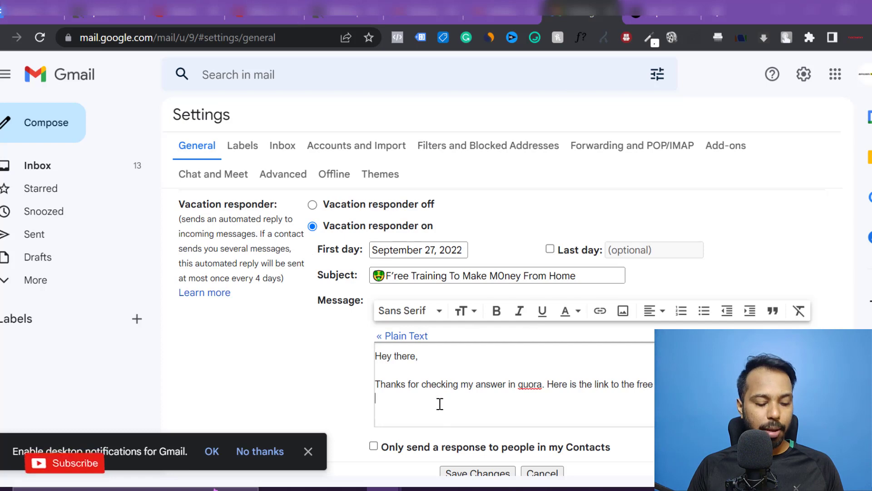
{"action": "key", "text": "ctrl+v"}
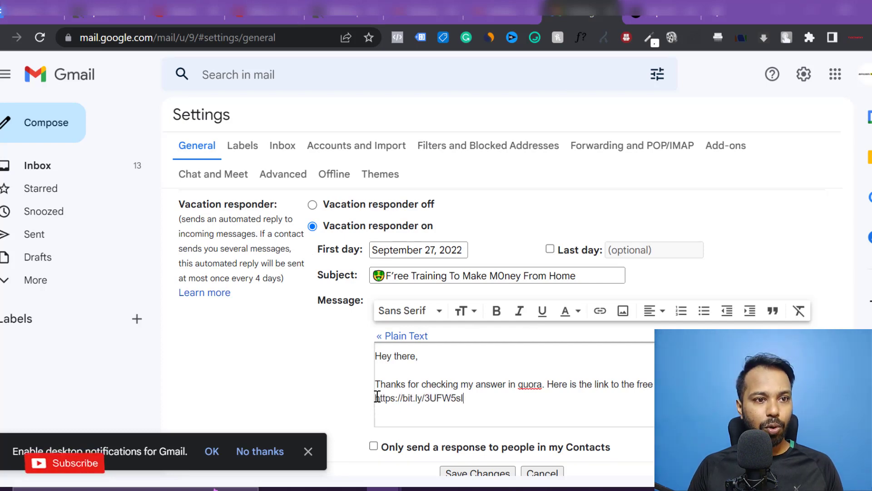
- Copy the pointing-hand emoji from JoyPixels and place it before the bit.ly link
{"action": "left_click", "coordinate": [377, 397]}
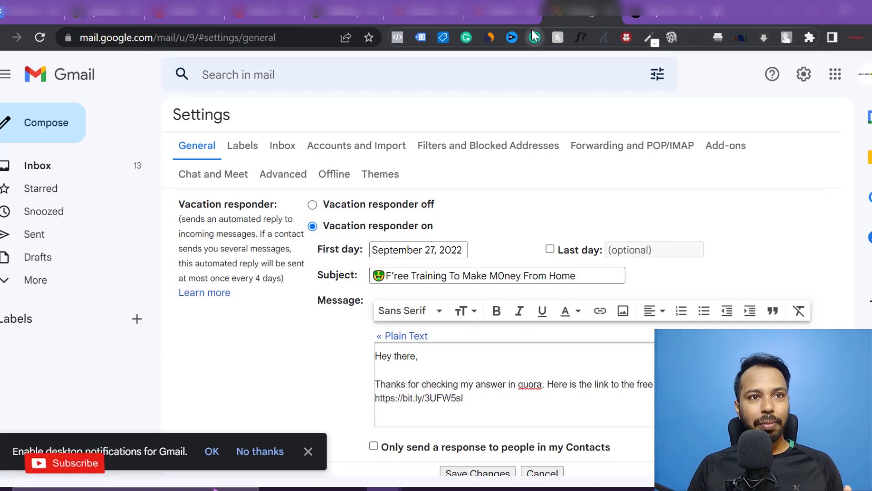
{"action": "left_click", "coordinate": [534, 37]}
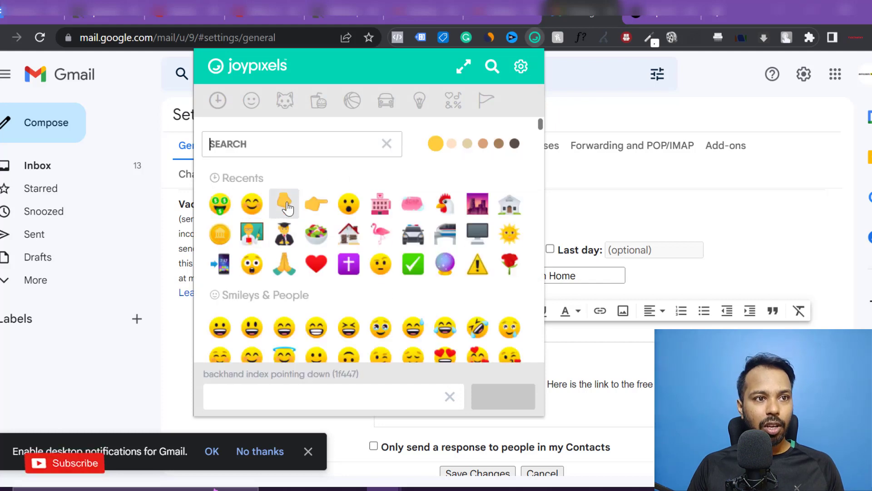
{"action": "left_click", "coordinate": [304, 205]}
{"action": "left_click", "coordinate": [600, 398]}
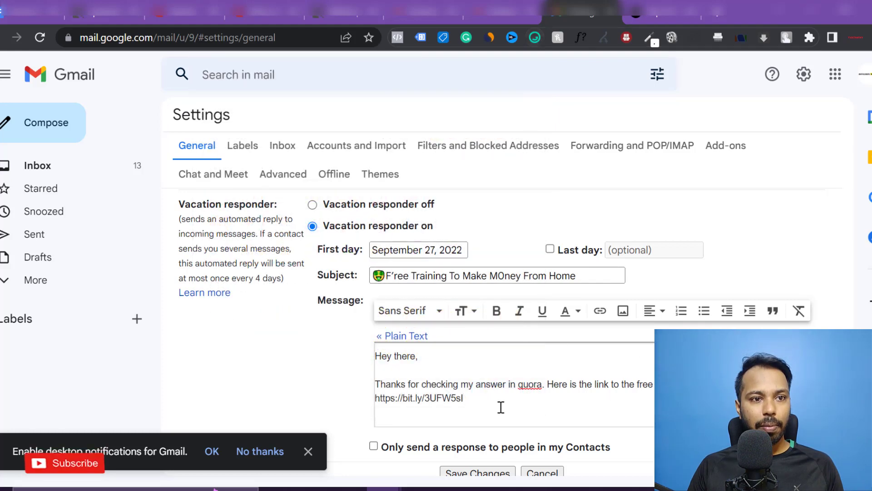
{"action": "left_click", "coordinate": [377, 397]}
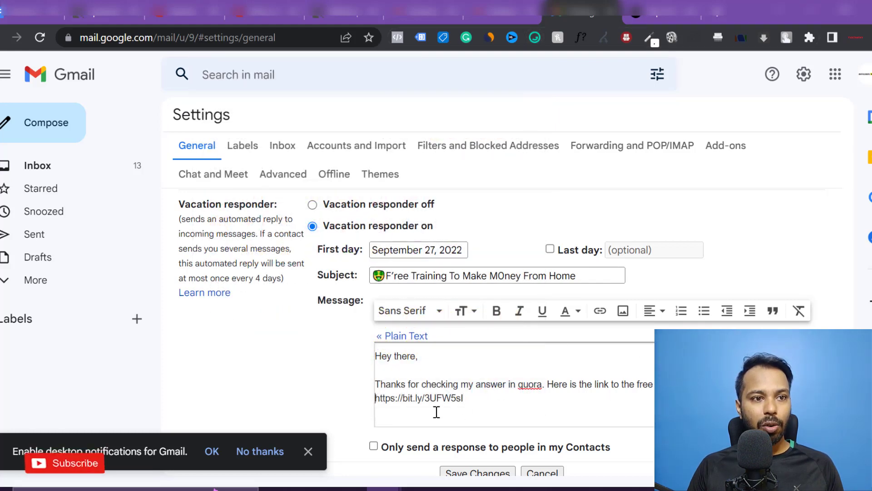
{"action": "key", "text": "ctrl+v"}
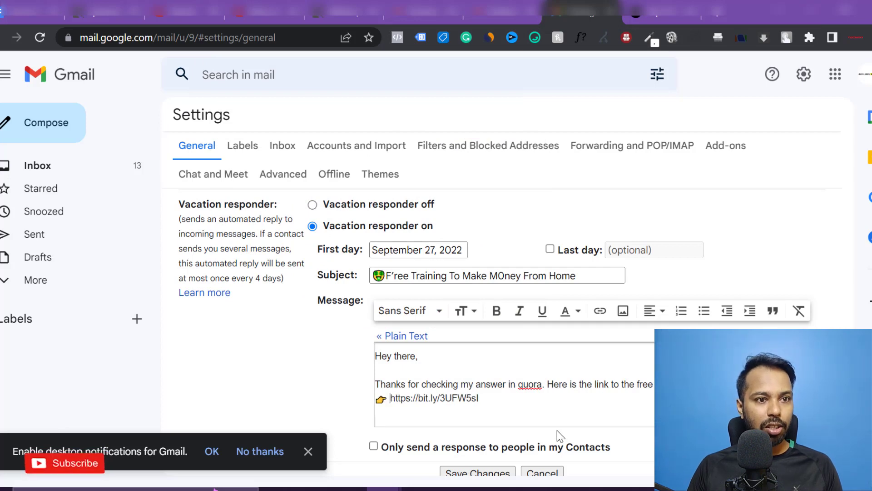
{"action": "left_click_drag", "start_coordinate": [379, 400], "coordinate": [483, 400]}
{"action": "left_click", "coordinate": [389, 399]}
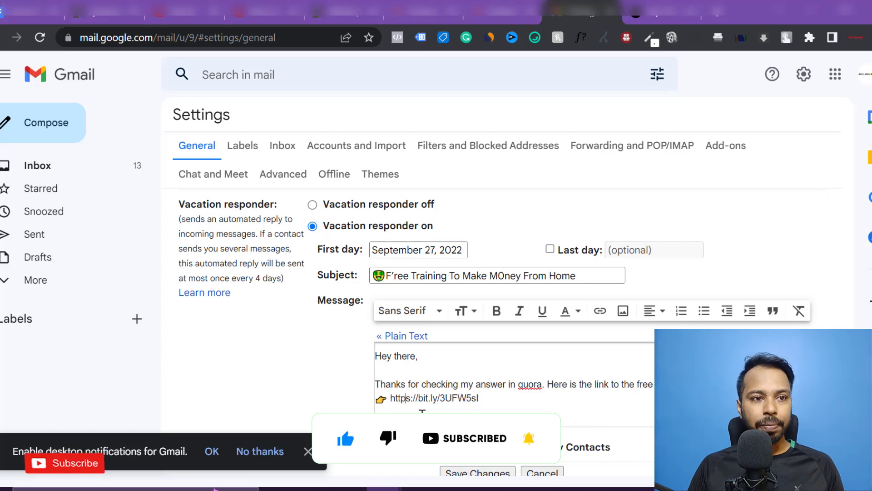
- Close the reply with 'If you have any further queries, don't hesitate to ask me', correcting the misspelled 'quesries'
{"action": "left_click", "coordinate": [510, 401]}
{"action": "key", "text": "Return"}
{"action": "key", "text": "Return"}
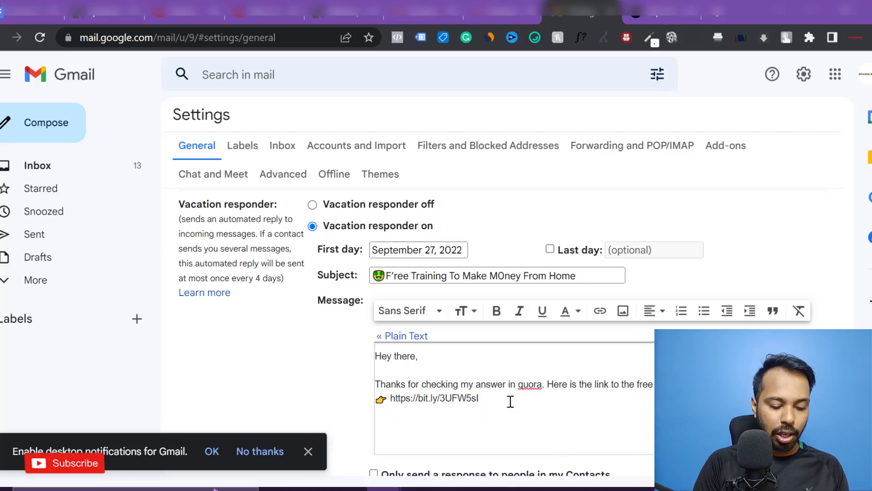
{"action": "type", "text": "If you hav"}
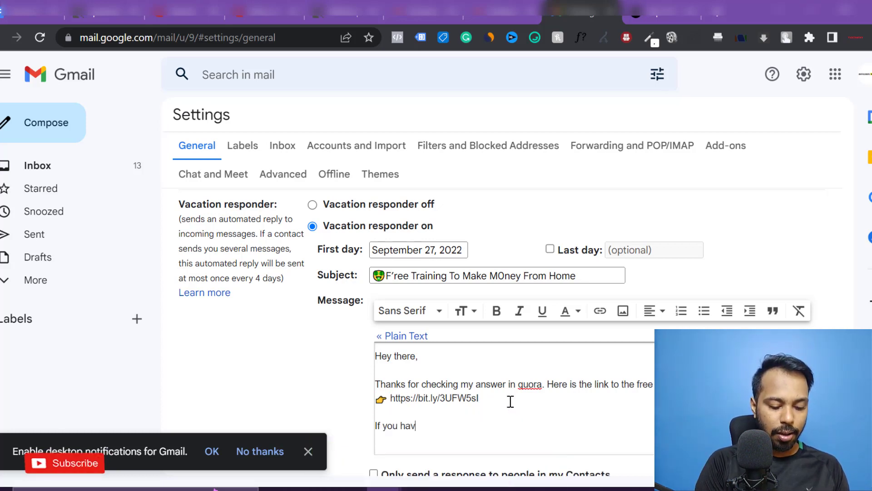
{"action": "type", "text": "e any further "}
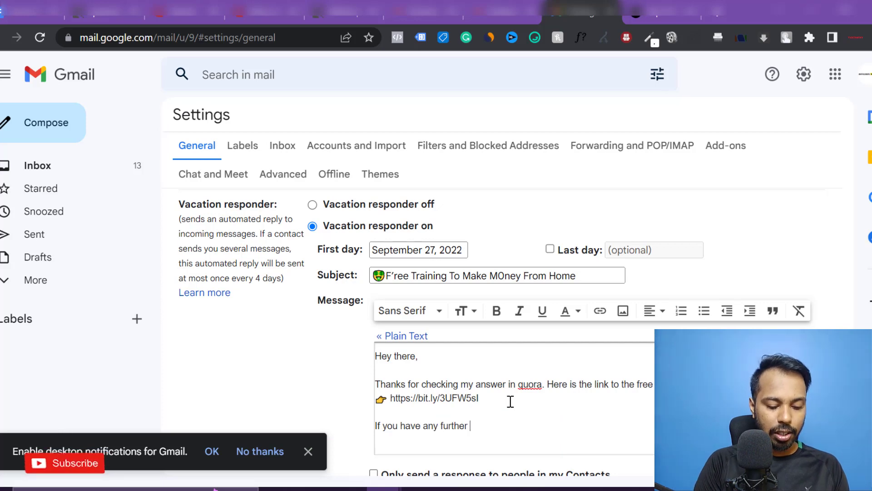
{"action": "type", "text": "quesries, don't "}
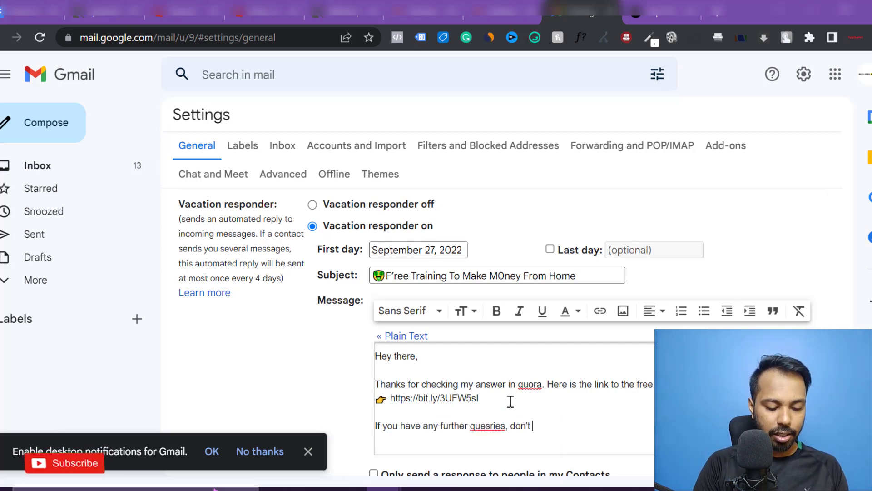
{"action": "type", "text": "hesitate to ask me."}
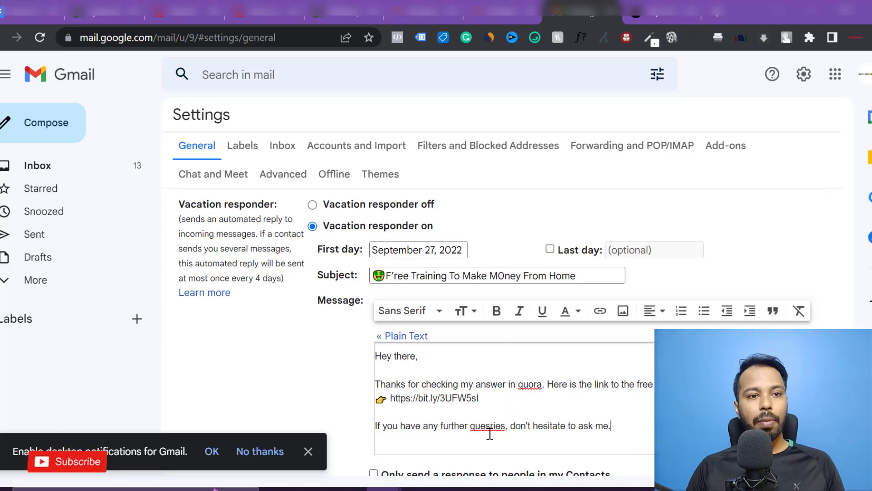
{"action": "double_click", "coordinate": [489, 429]}
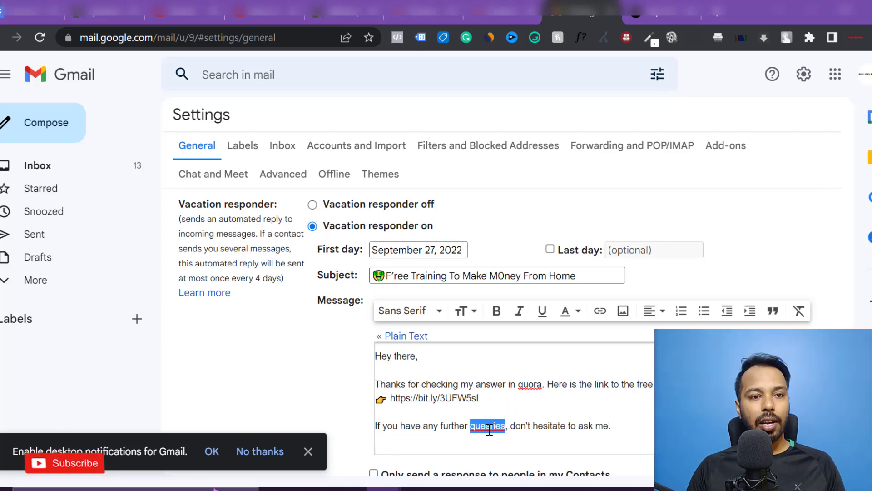
{"action": "right_click", "coordinate": [489, 429]}
{"action": "left_click", "coordinate": [540, 237]}
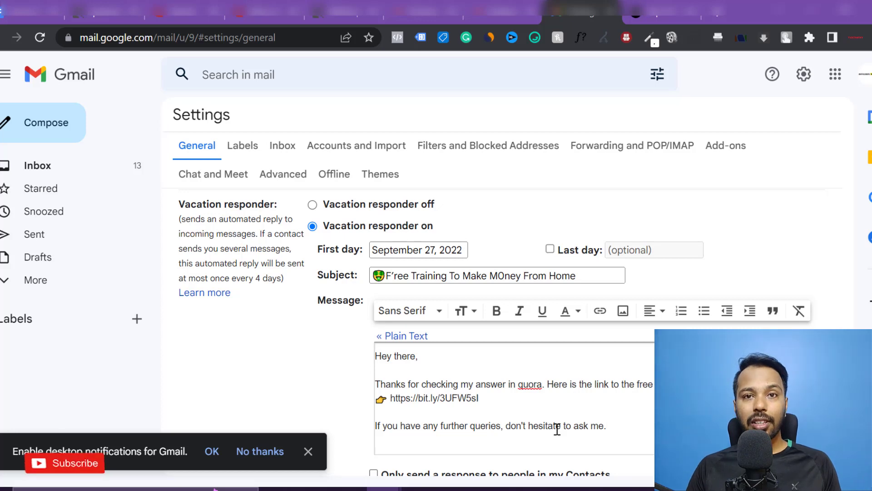
{"action": "scroll", "coordinate": [563, 414], "scroll_direction": "down", "scroll_amount": 2}
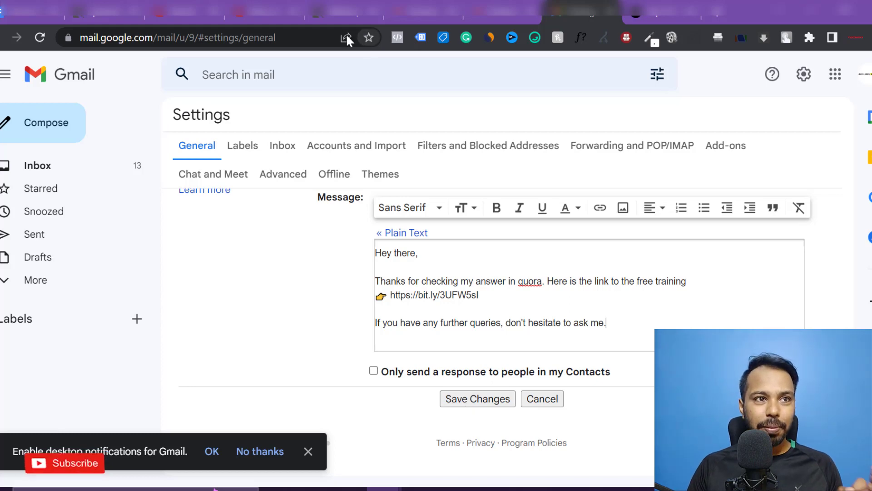
{"action": "left_click", "coordinate": [273, 10]}
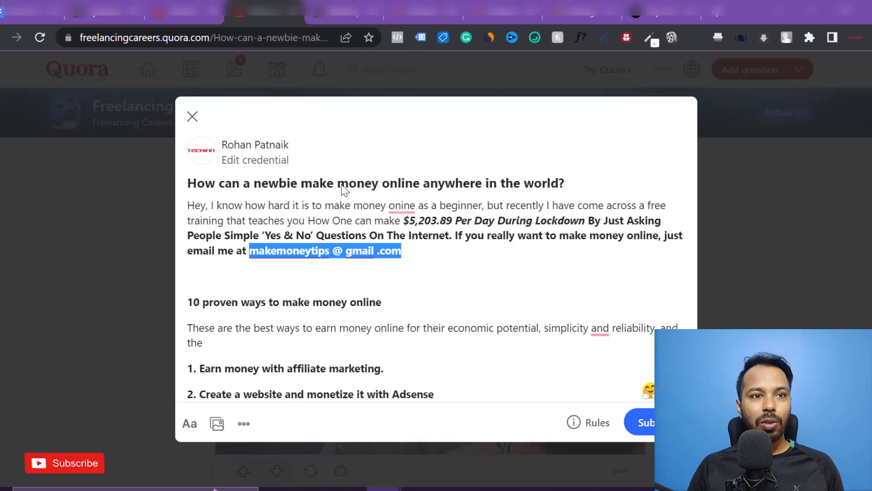
{"action": "left_click", "coordinate": [323, 261]}
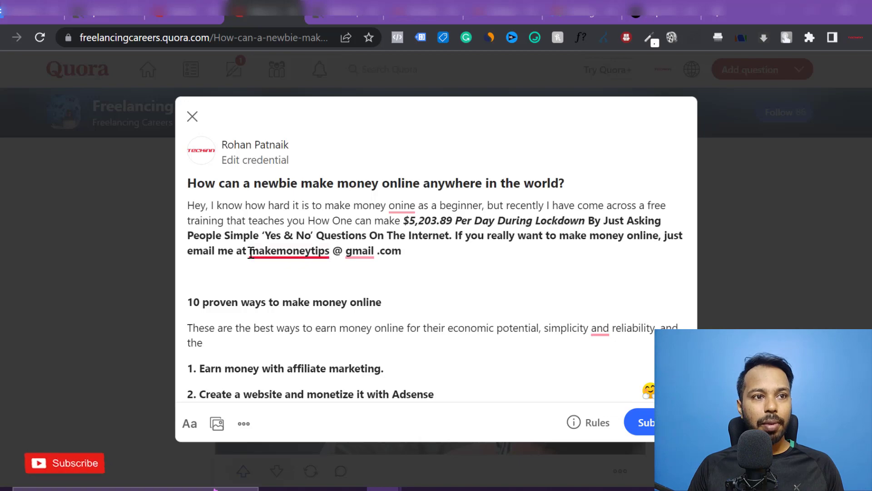
{"action": "left_click_drag", "start_coordinate": [249, 251], "coordinate": [410, 235]}
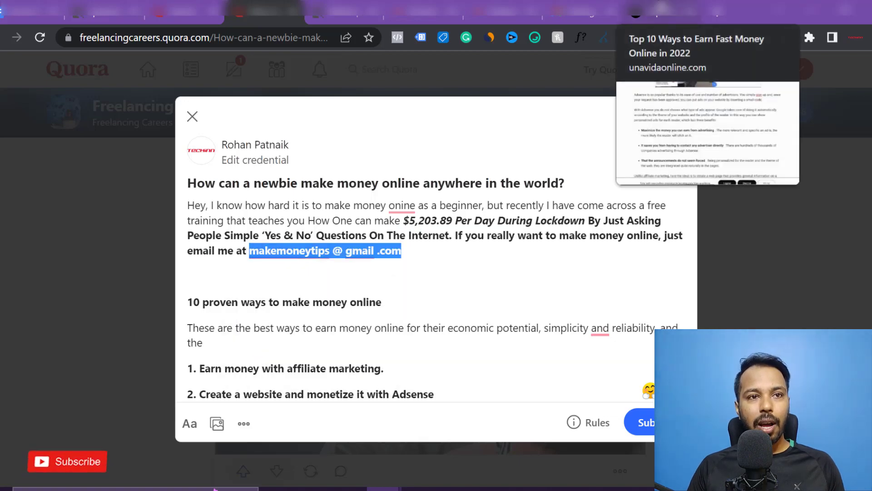
{"action": "left_click", "coordinate": [661, 10]}
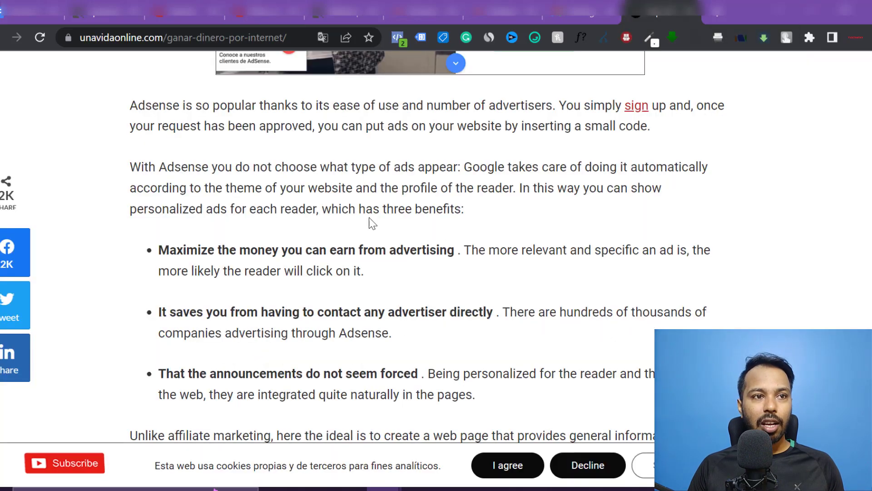
{"action": "scroll", "coordinate": [407, 168], "scroll_direction": "up", "scroll_amount": 8}
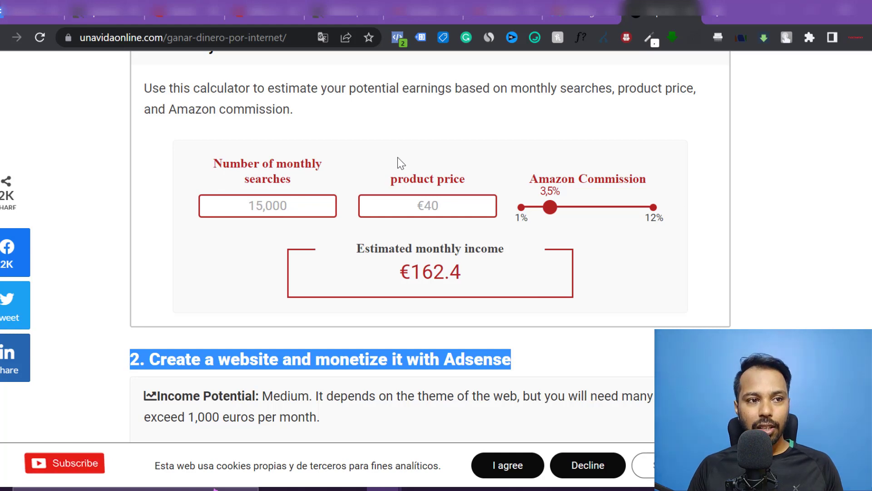
{"action": "scroll", "coordinate": [397, 157], "scroll_direction": "down", "scroll_amount": 5}
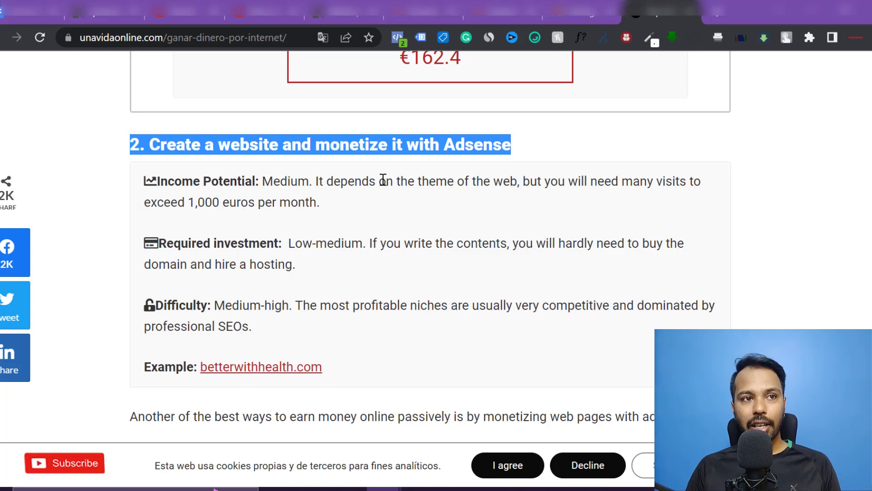
{"action": "key", "text": "ctrl+3"}
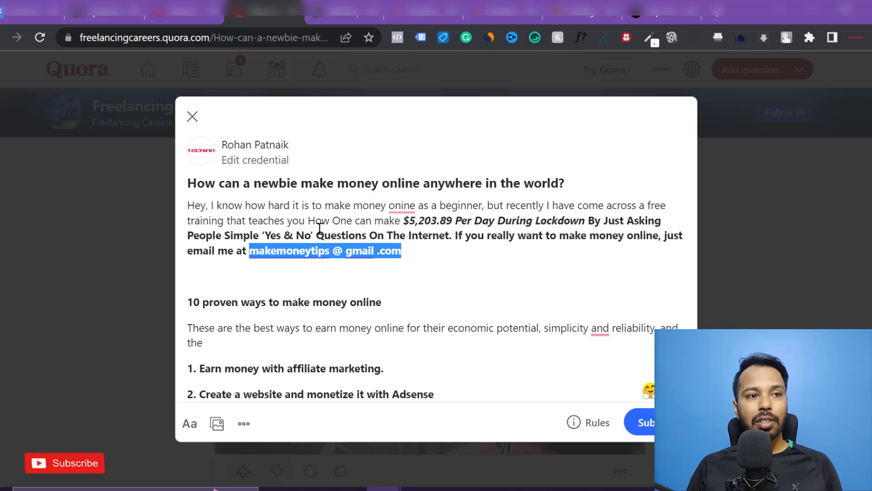
{"action": "left_click", "coordinate": [646, 9]}
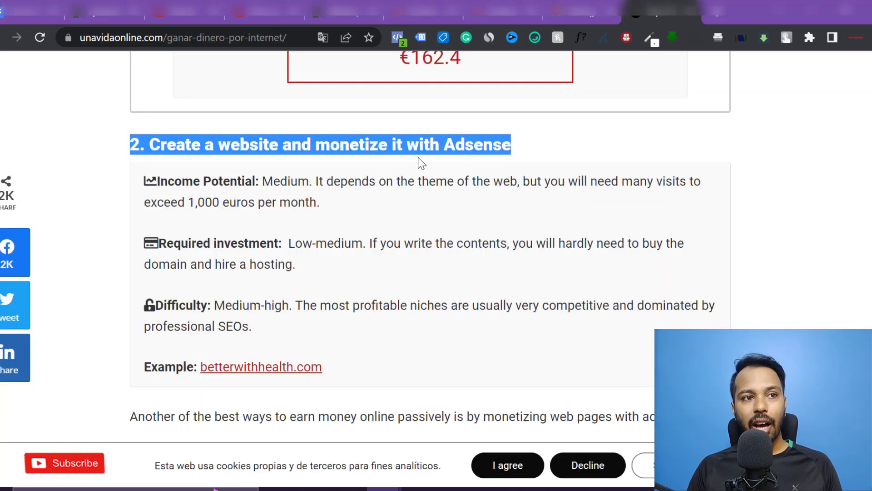
{"action": "left_click", "coordinate": [263, 11]}
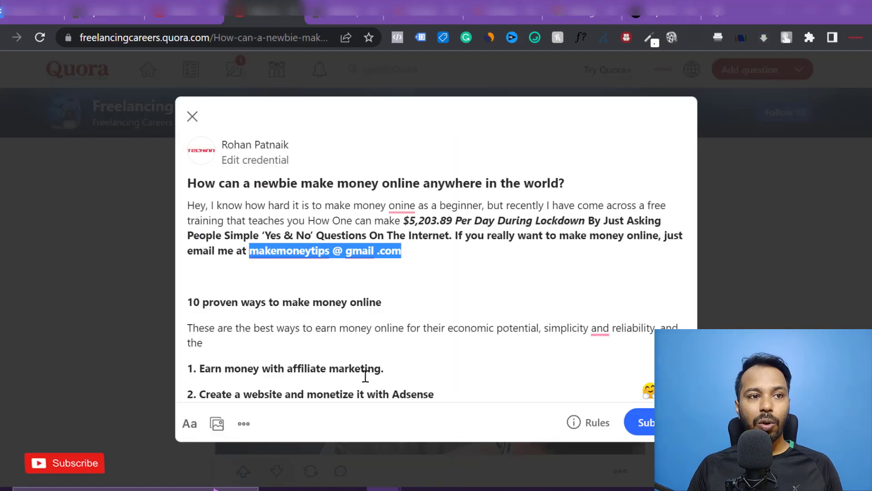